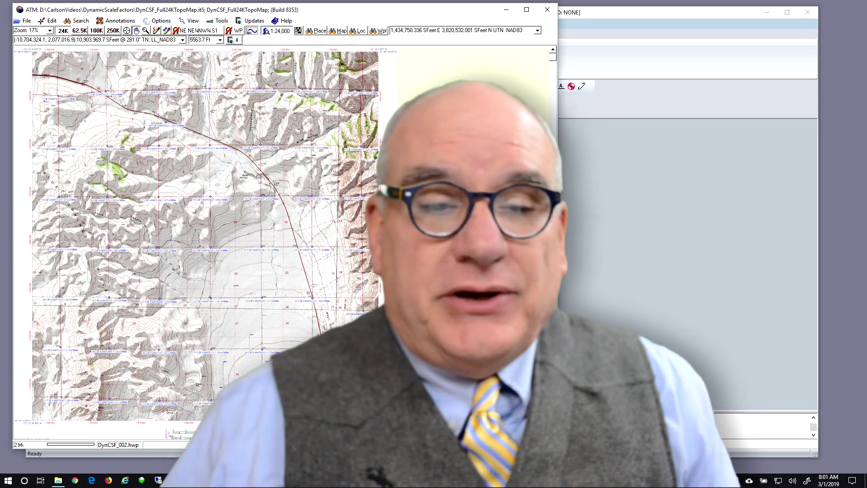
Step: Switch to the SpreadsheetInput workbook in Excel and examine the scale factor and feet-per-mile columns down to their Min, Max and Avg rows
{"action": "left_click", "coordinate": [299, 211]}
{"action": "left_click", "coordinate": [309, 209]}
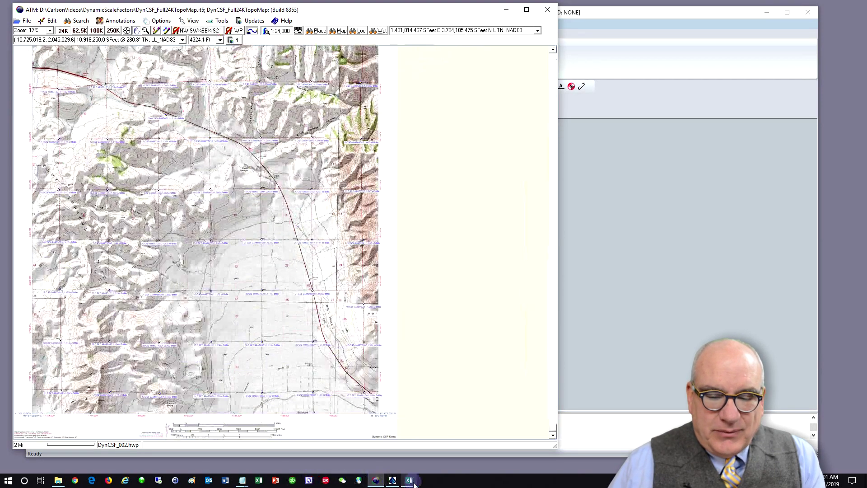
{"action": "left_click", "coordinate": [409, 416]}
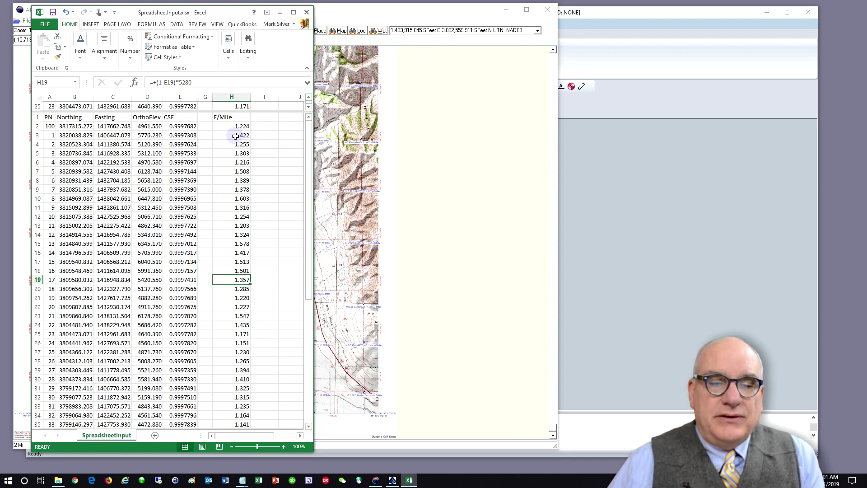
{"action": "scroll", "coordinate": [240, 180], "scroll_direction": "down", "scroll_amount": 9}
{"action": "scroll", "coordinate": [244, 215], "scroll_direction": "down", "scroll_amount": 2}
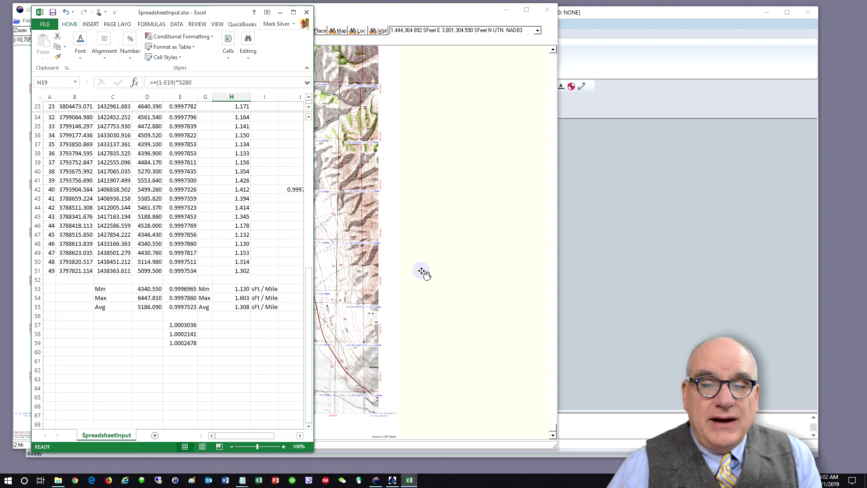
Step: Switch to Carlson 2019 and create a new drawing from the preselected template
{"action": "left_click", "coordinate": [611, 39]}
{"action": "left_click", "coordinate": [36, 35]}
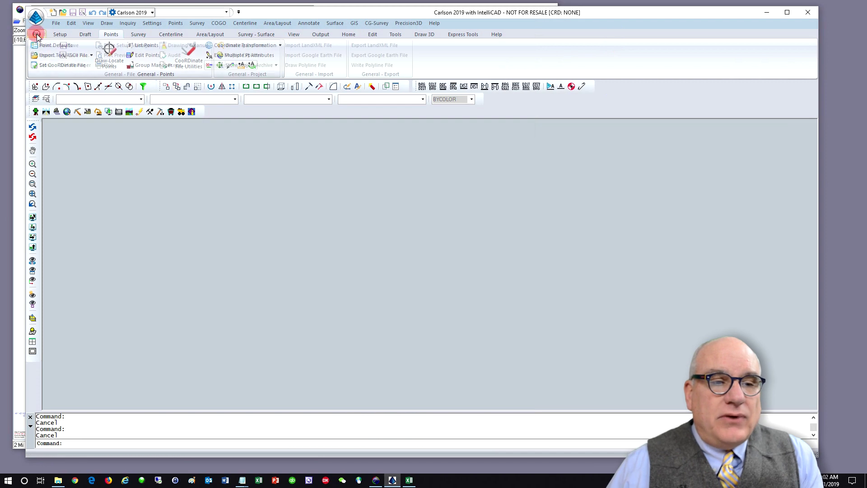
{"action": "left_click", "coordinate": [43, 45]}
{"action": "left_click", "coordinate": [427, 296]}
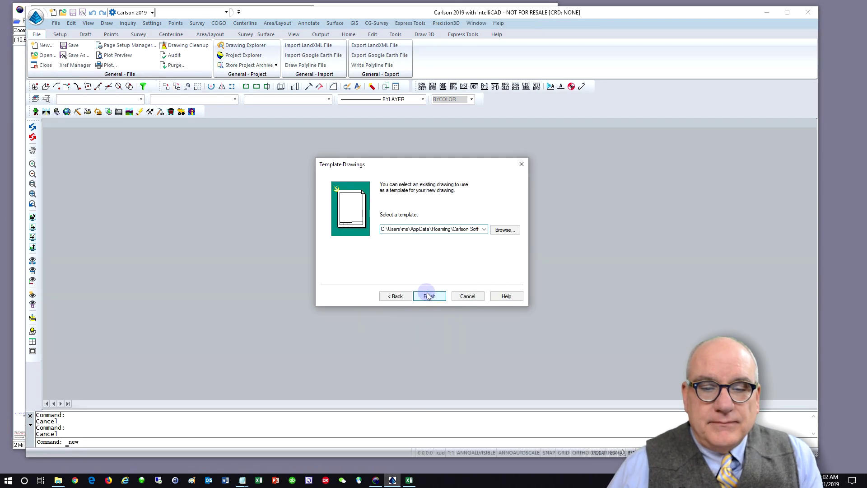
{"action": "left_click", "coordinate": [428, 295]}
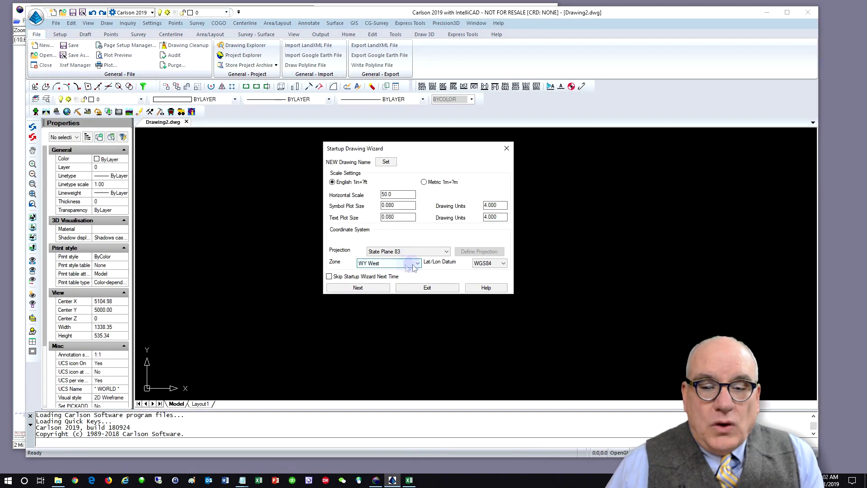
Step: Set the new drawing's State Plane 83 zone to UT North and its horizontal scale to 1500
{"action": "left_click", "coordinate": [417, 262]}
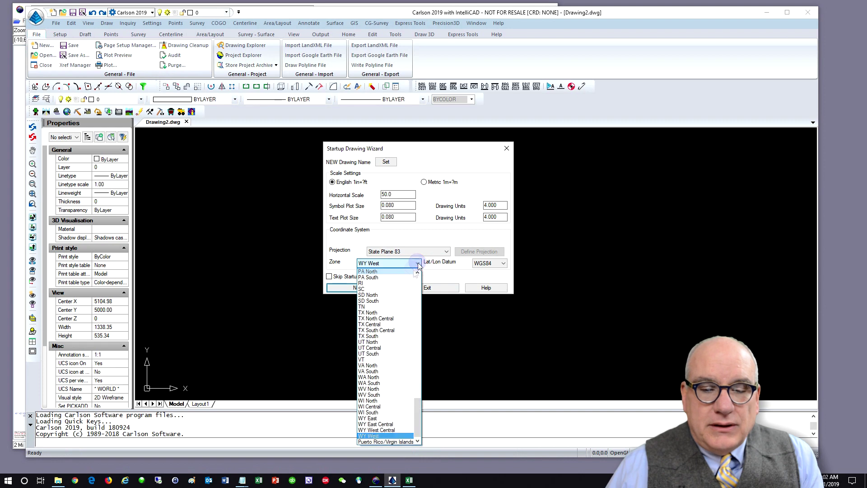
{"action": "left_click", "coordinate": [395, 342]}
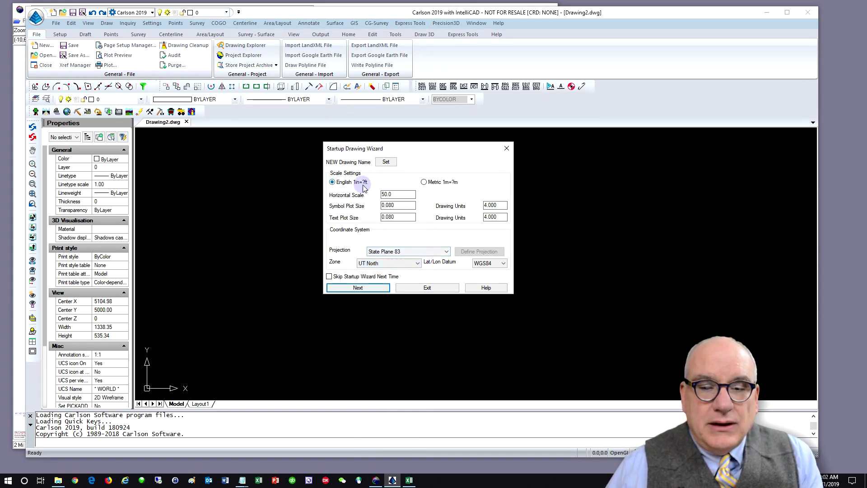
{"action": "double_click", "coordinate": [400, 197]}
{"action": "type", "text": "1"}
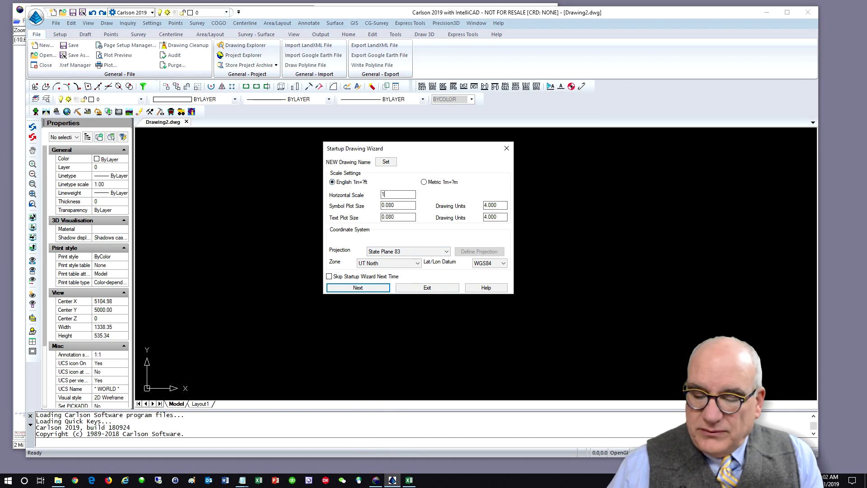
Step: Name the new drawing DynSF001 in C:\Carlson Projects and accept the startup drawing settings
{"action": "left_click", "coordinate": [385, 162]}
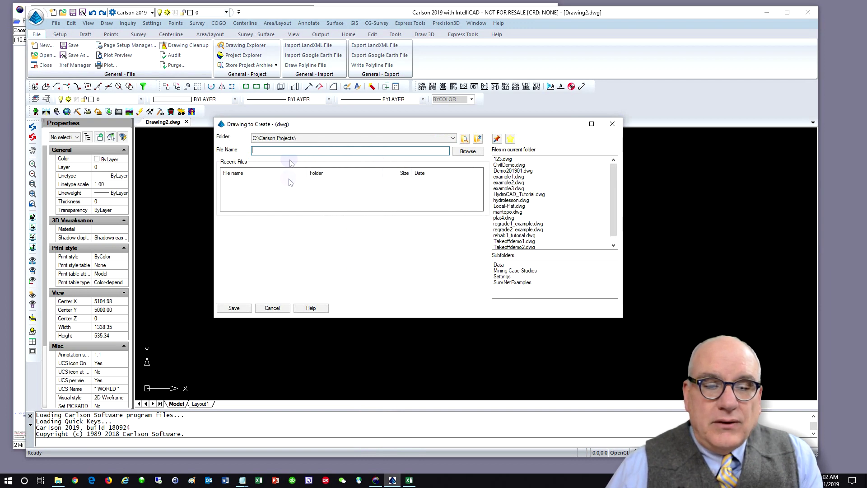
{"action": "type", "text": "Dy"}
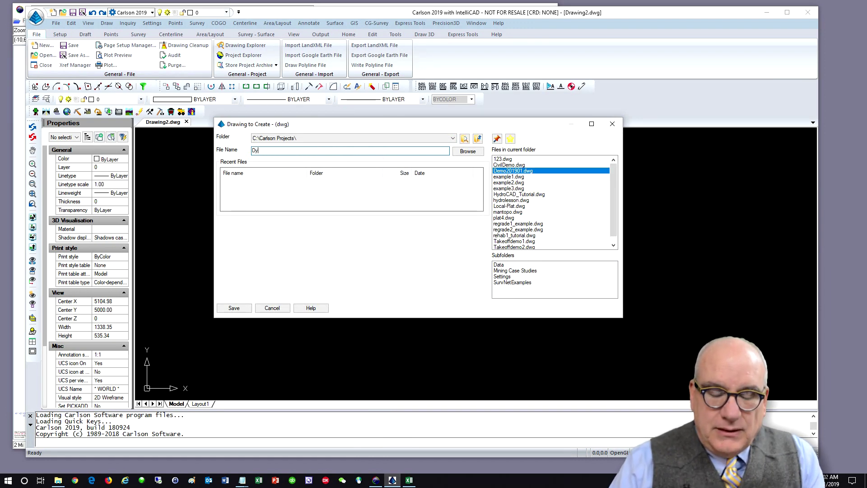
{"action": "type", "text": "nSF001"}
{"action": "key", "text": "Return"}
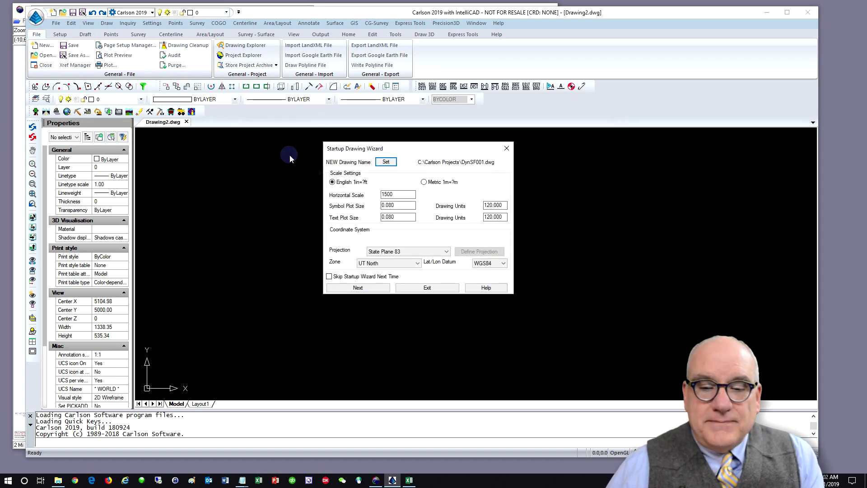
{"action": "left_click", "coordinate": [385, 288]}
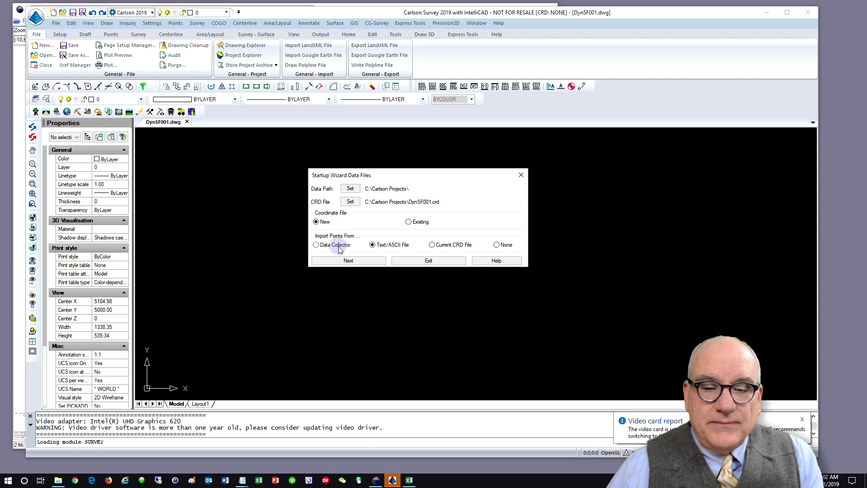
Step: Continue with a new coordinate file and Text/ASCII import, choosing DynCSF_003.csv from D:\CarlsonVideos\DynamicScaleFactors as the source
{"action": "left_click", "coordinate": [369, 260]}
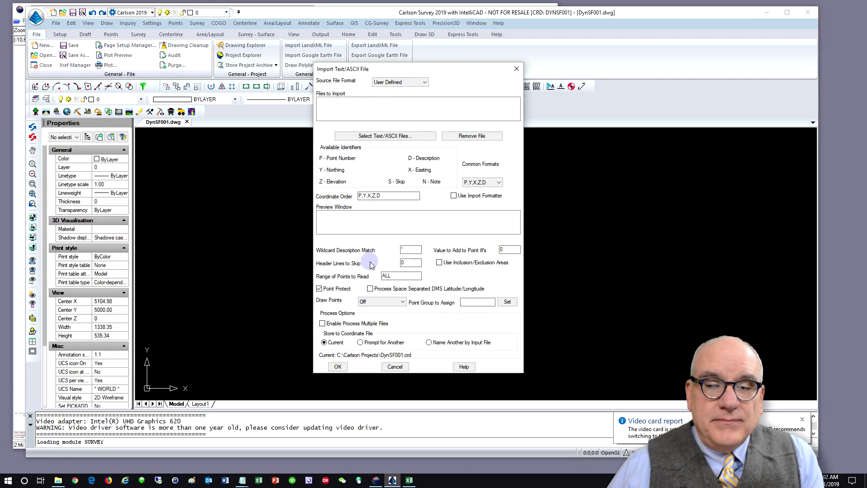
{"action": "left_click", "coordinate": [385, 136]}
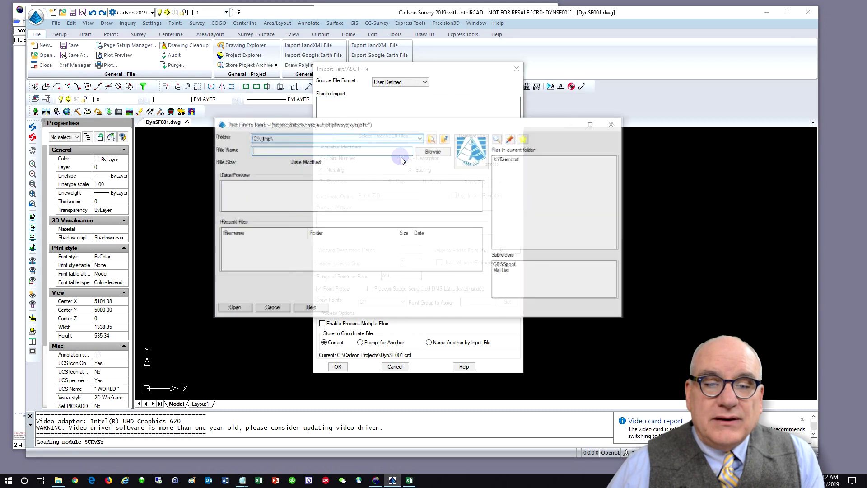
{"action": "left_click", "coordinate": [433, 151]}
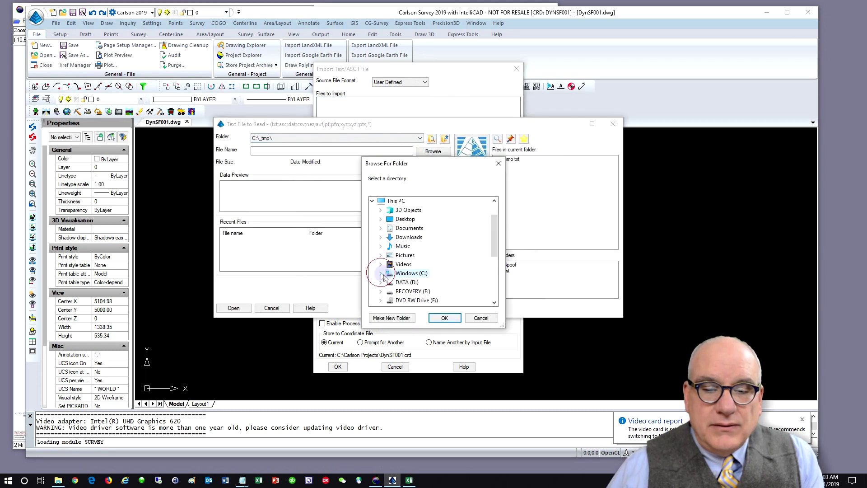
{"action": "left_click", "coordinate": [389, 255]}
{"action": "left_click", "coordinate": [437, 263]}
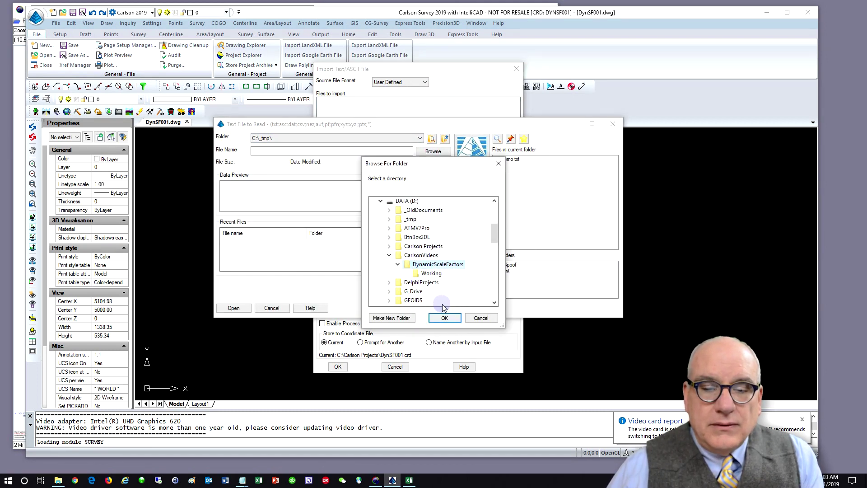
{"action": "left_click", "coordinate": [444, 317]}
{"action": "left_click", "coordinate": [233, 308]}
Step: Check the file preview and import the points in P,Y,X,Z,D order into the current coordinate file
{"action": "left_click_drag", "start_coordinate": [325, 211], "coordinate": [330, 223]}
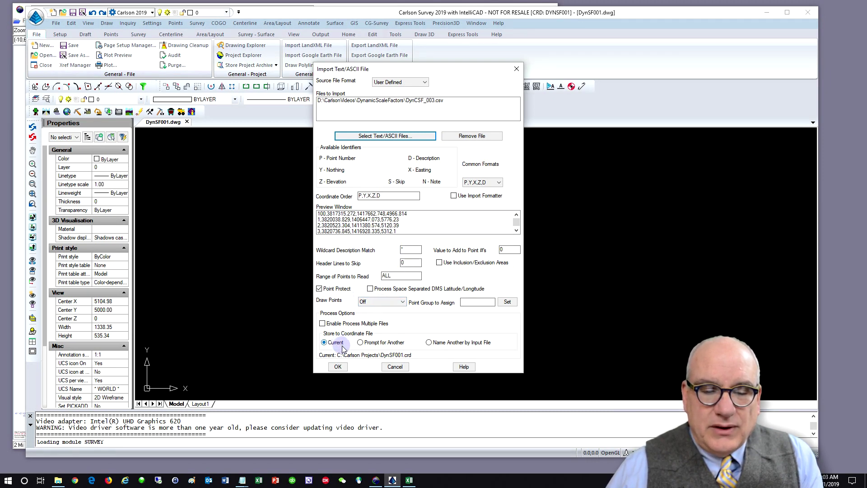
{"action": "left_click", "coordinate": [338, 367]}
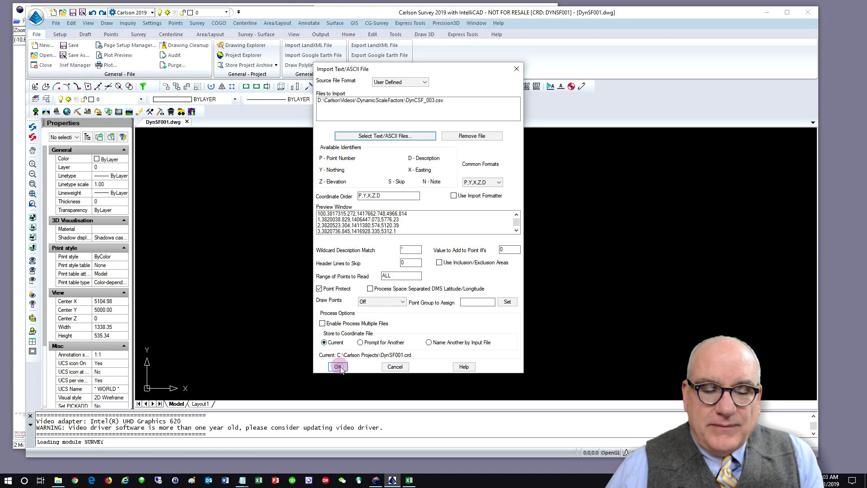
{"action": "left_click", "coordinate": [445, 254]}
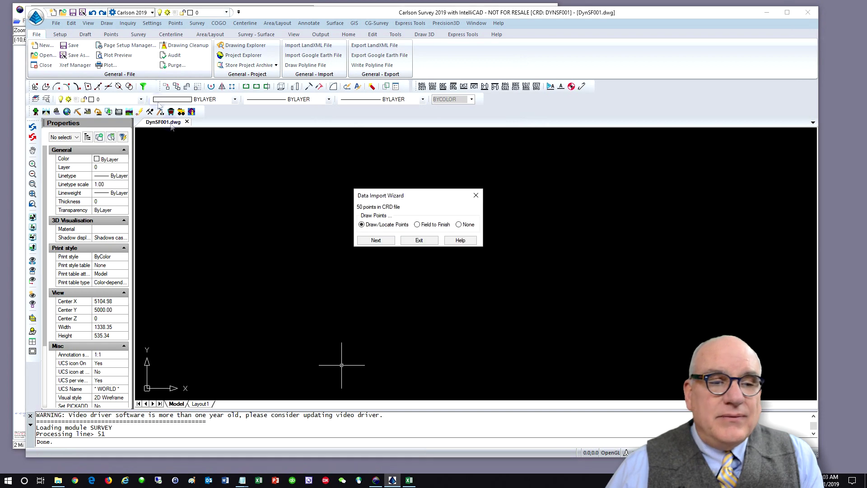
Step: Set the point symbol to SPT9 and draw all imported points on layer PNTS
{"action": "left_click", "coordinate": [376, 240]}
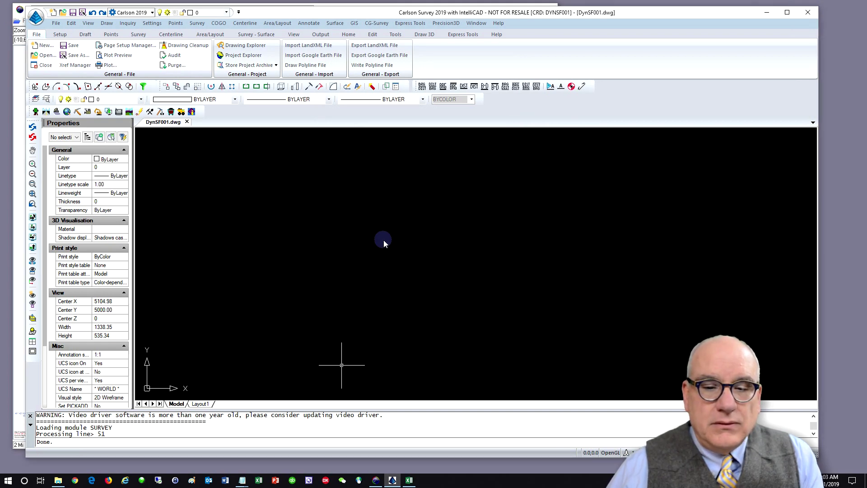
{"action": "left_click", "coordinate": [449, 123]}
{"action": "double_click", "coordinate": [312, 287]}
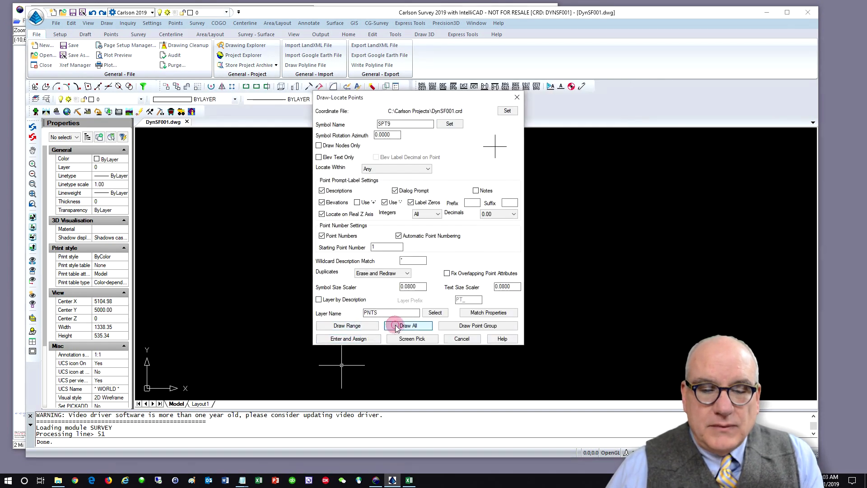
{"action": "left_click", "coordinate": [407, 325]}
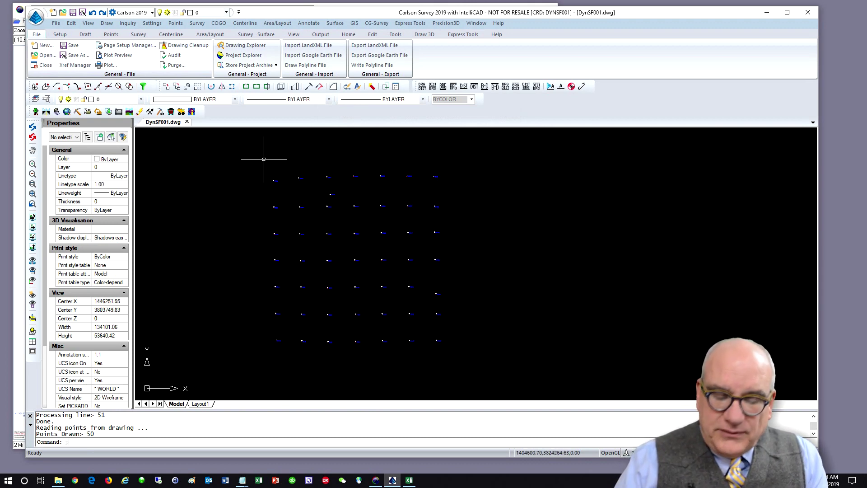
Step: Draw a polyline along the easternmost column of points, from its southern point to its northern point
{"action": "type", "text": "PL"}
{"action": "key", "text": "Return"}
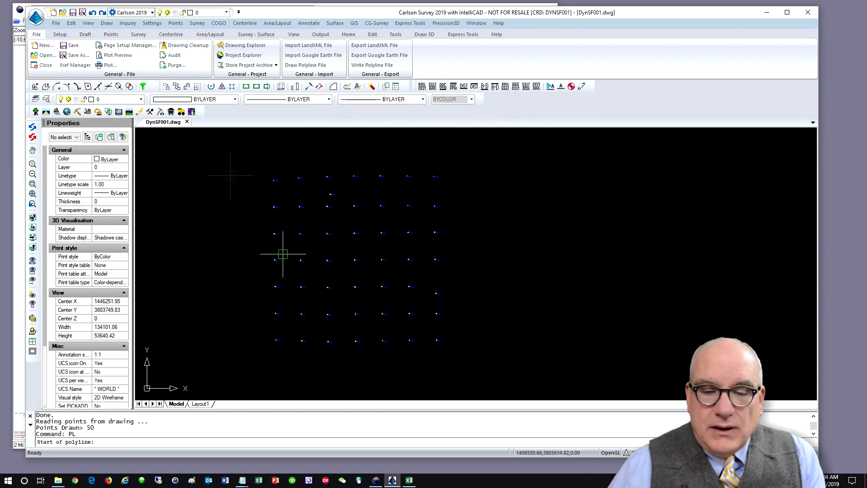
{"action": "left_click", "coordinate": [436, 340]}
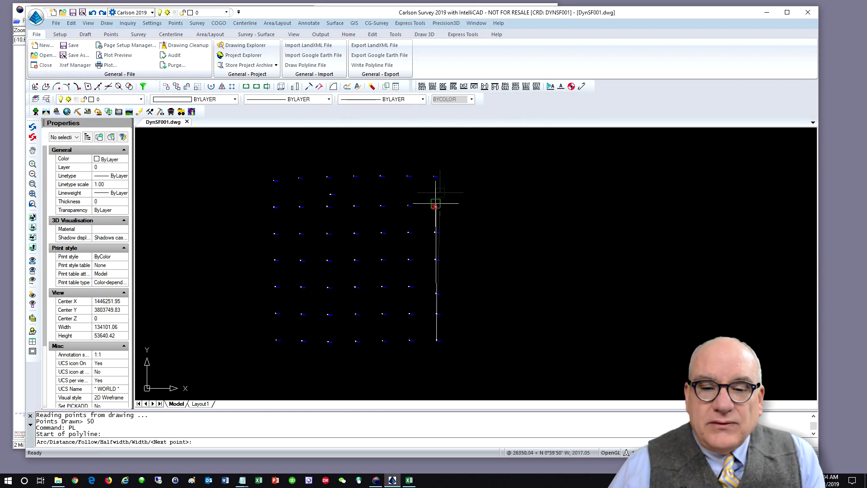
{"action": "left_click", "coordinate": [433, 177]}
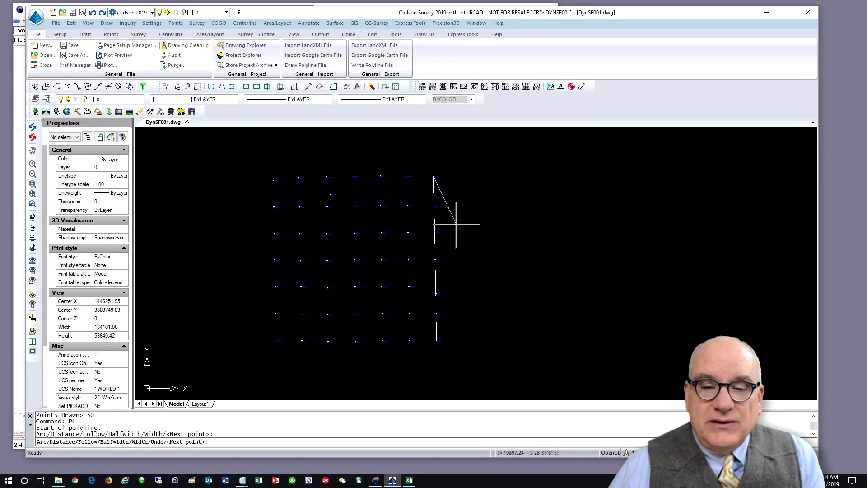
{"action": "key", "text": "Return"}
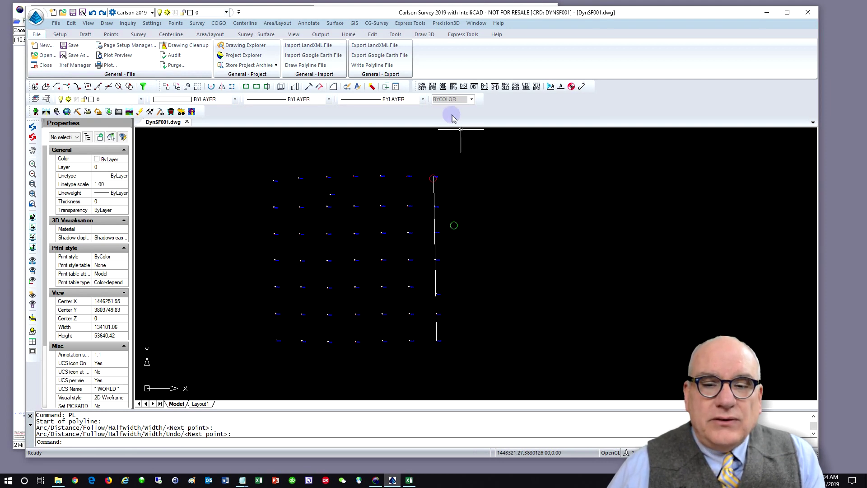
Step: Label the eastern polyline with its bearing and grid distance
{"action": "left_click", "coordinate": [422, 86]}
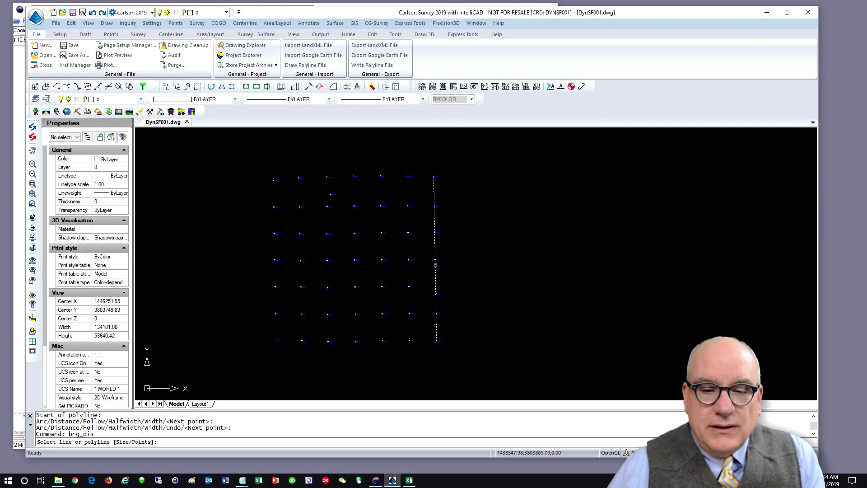
{"action": "left_click", "coordinate": [434, 218]}
{"action": "scroll", "coordinate": [431, 269], "scroll_direction": "up", "scroll_amount": 3}
{"action": "scroll", "coordinate": [488, 192], "scroll_direction": "up", "scroll_amount": 2}
{"action": "middle_click_drag", "start_coordinate": [488, 192], "coordinate": [425, 305]}
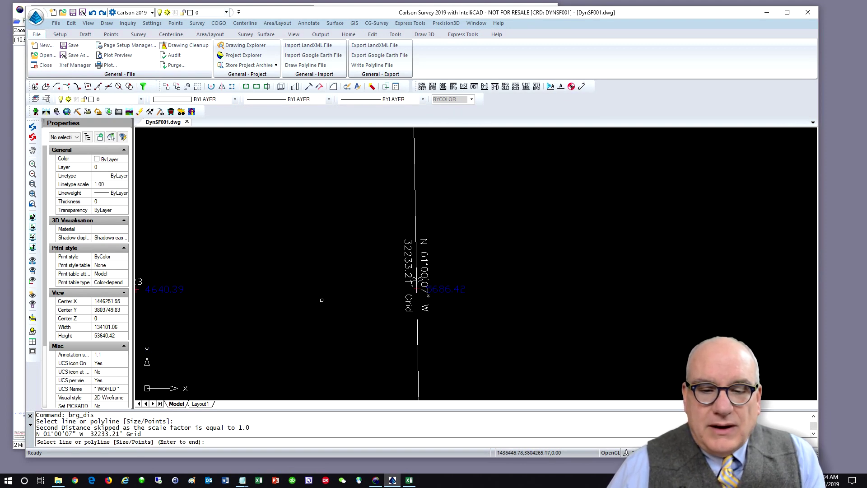
Step: Set the report rotation to 1.0007 in the drawing setup
{"action": "left_click", "coordinate": [150, 24]}
{"action": "left_click", "coordinate": [153, 34]}
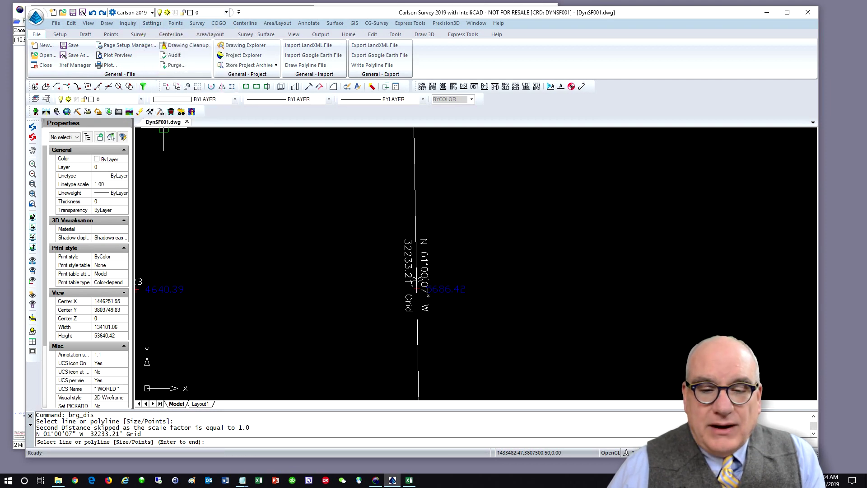
{"action": "left_click_drag", "start_coordinate": [397, 92], "coordinate": [228, 98]}
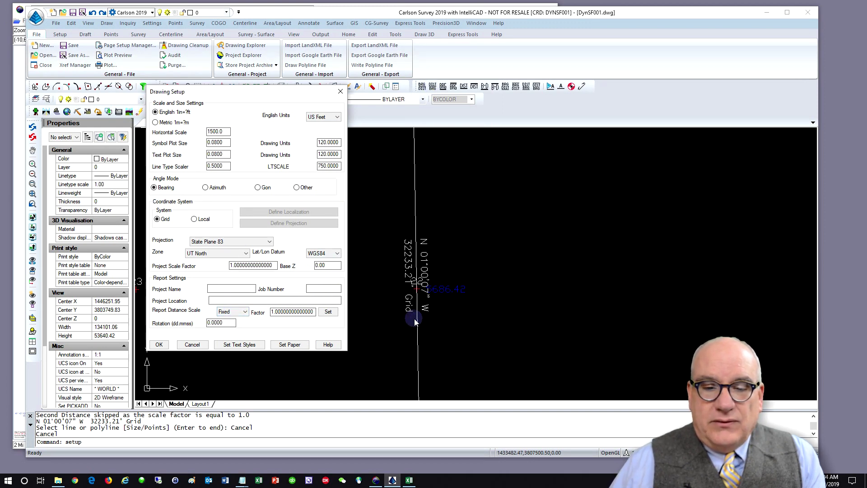
{"action": "left_click", "coordinate": [226, 322]}
{"action": "type", "text": "1"}
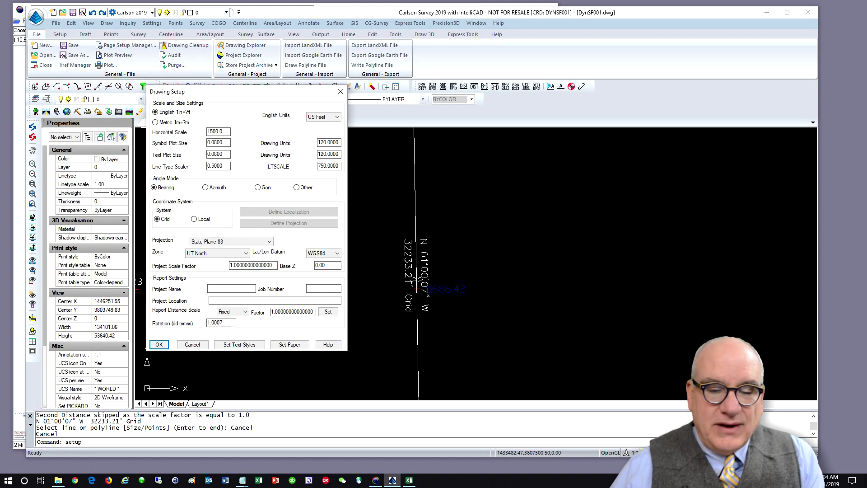
{"action": "left_click", "coordinate": [167, 345]}
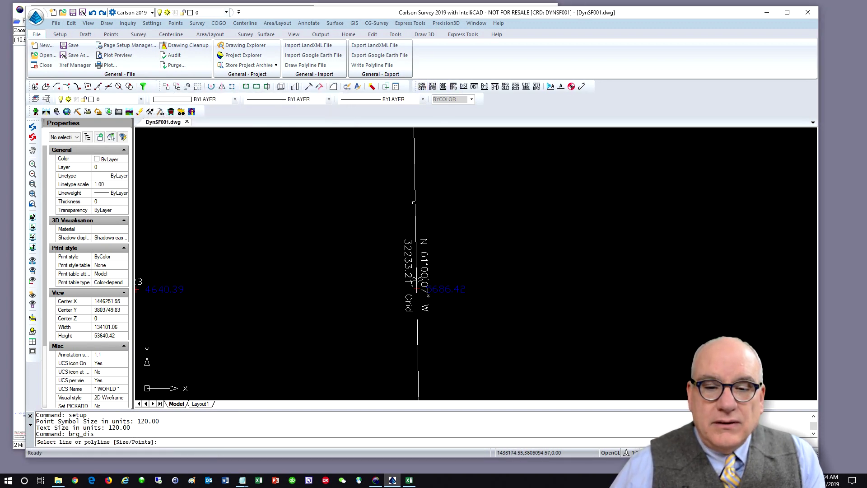
Step: Relabel the bearing and distance of the eastern polyline using the drawing setup rotation, and bring the whole point grid into view
{"action": "left_click", "coordinate": [415, 203]}
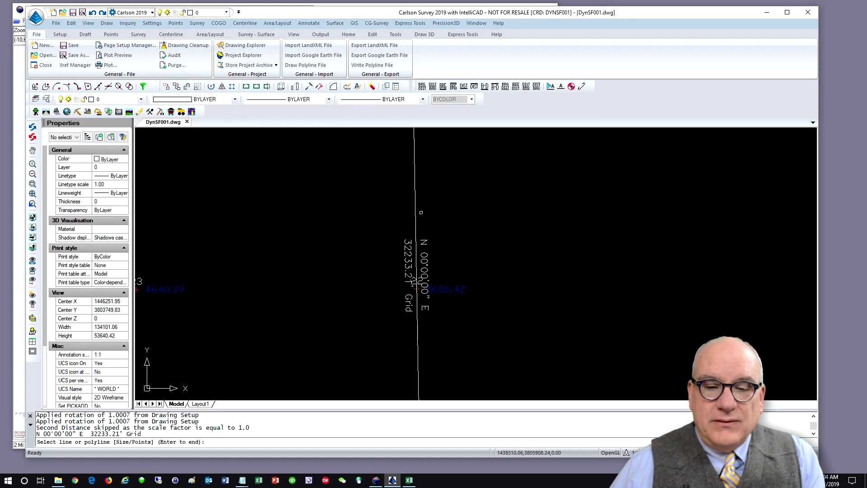
{"action": "scroll", "coordinate": [414, 287], "scroll_direction": "down", "scroll_amount": 3}
{"action": "middle_click_drag", "start_coordinate": [382, 370], "coordinate": [449, 304]}
{"action": "scroll", "coordinate": [450, 308], "scroll_direction": "down", "scroll_amount": 2}
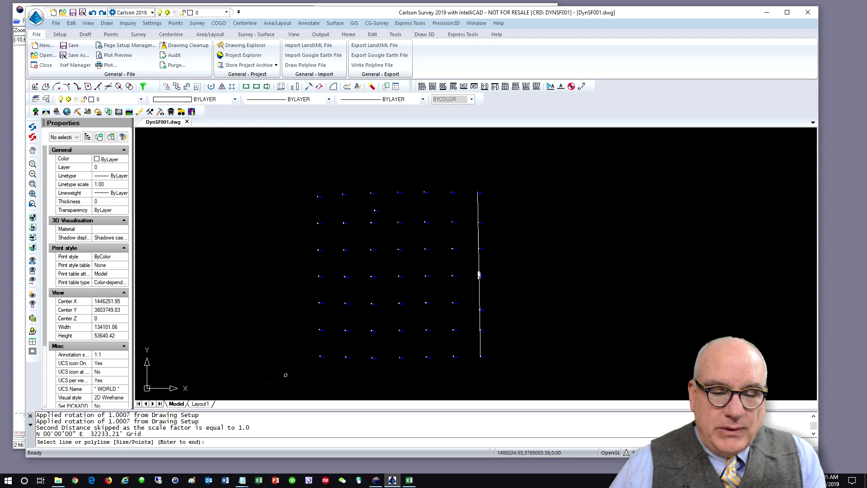
Step: Draw a polyline along the westernmost column of points from south to north, continuing diagonally to the grid's southeastern corner point
{"action": "key", "text": "Return"}
{"action": "type", "text": "pl"}
{"action": "key", "text": "Return"}
{"action": "left_click", "coordinate": [320, 357]}
{"action": "left_click", "coordinate": [320, 330]}
{"action": "left_click", "coordinate": [321, 303]}
{"action": "left_click", "coordinate": [318, 276]}
{"action": "left_click", "coordinate": [319, 250]}
{"action": "left_click", "coordinate": [318, 223]}
{"action": "left_click", "coordinate": [318, 196]}
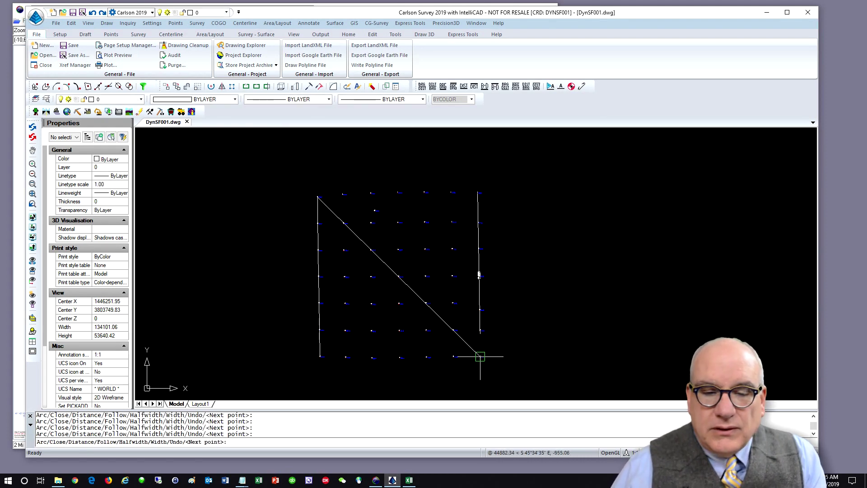
{"action": "left_click", "coordinate": [481, 357]}
{"action": "key", "text": "Return"}
Step: Start a combined factor calculation for the report distance scale in the drawing setup, with USA (Geoid03) as the geoid
{"action": "scroll", "coordinate": [479, 275], "scroll_direction": "up", "scroll_amount": 8}
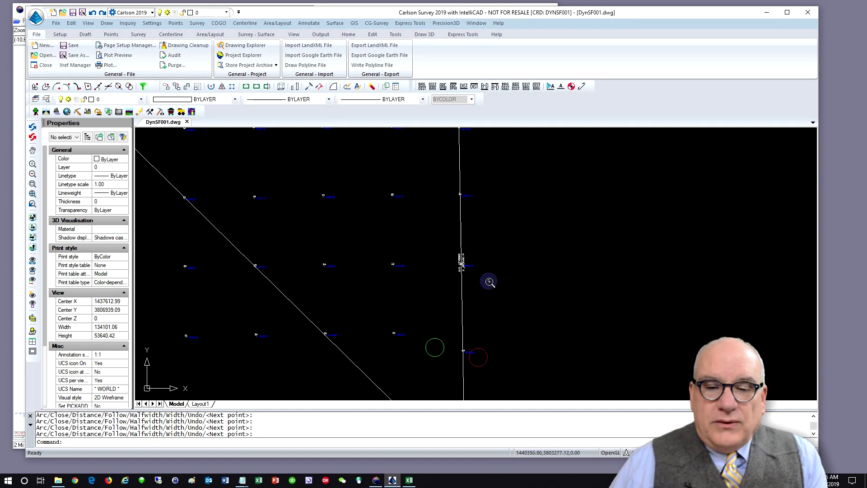
{"action": "scroll", "coordinate": [422, 243], "scroll_direction": "down", "scroll_amount": 3}
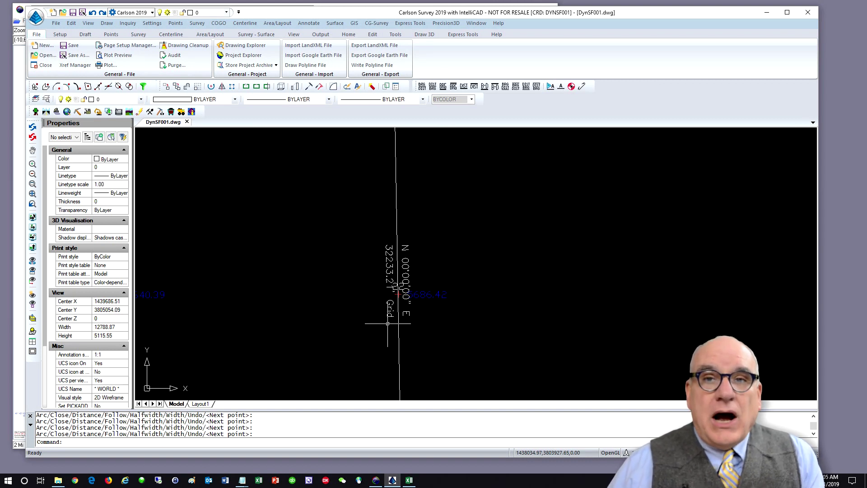
{"action": "left_click", "coordinate": [151, 24]}
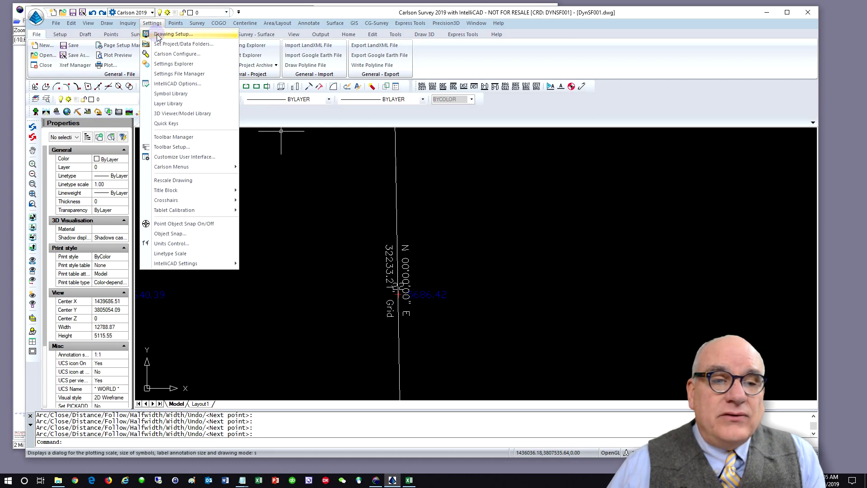
{"action": "left_click", "coordinate": [158, 35]}
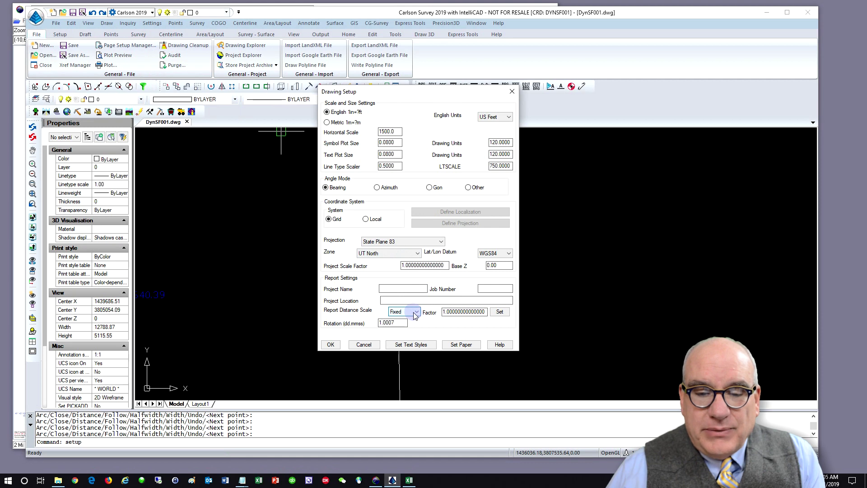
{"action": "left_click", "coordinate": [500, 312]}
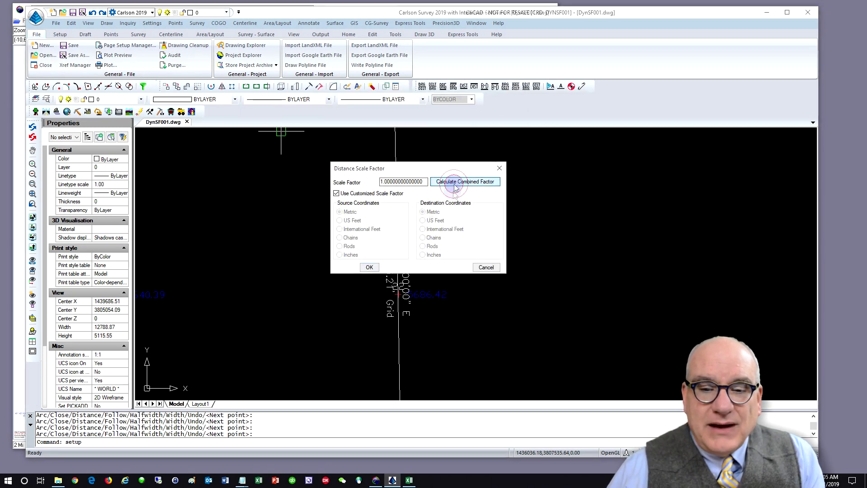
{"action": "left_click", "coordinate": [456, 240]}
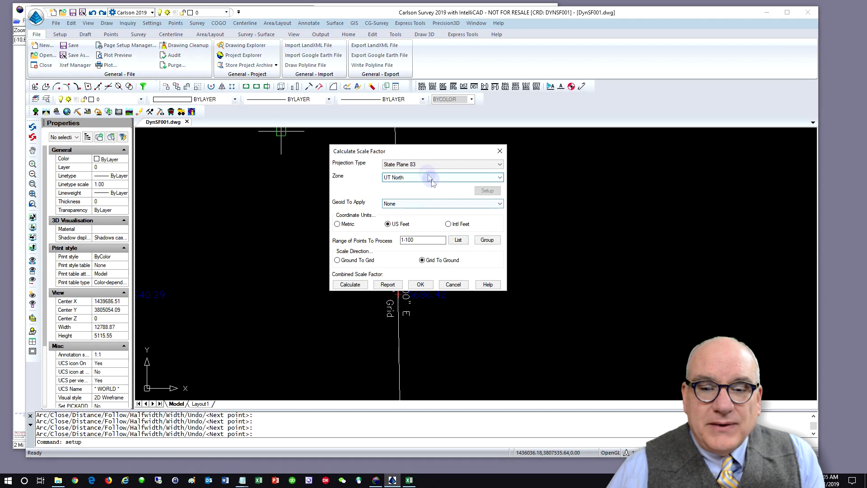
{"action": "left_click", "coordinate": [419, 205]}
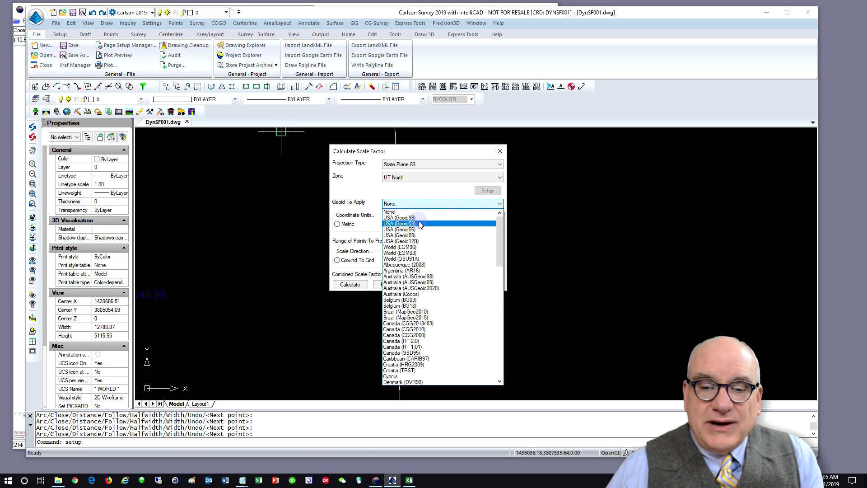
{"action": "left_click", "coordinate": [420, 224]}
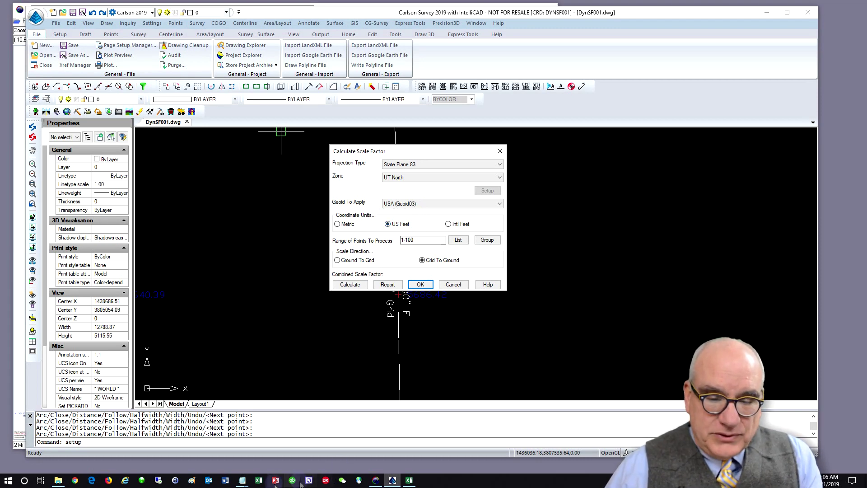
Step: Check in the OPUSonNorthEndControl.txt report in Notepad which geoid model the orthometric height uses, and return to Carlson Survey
{"action": "mouse_move", "coordinate": [246, 484]}
{"action": "left_click", "coordinate": [265, 441]}
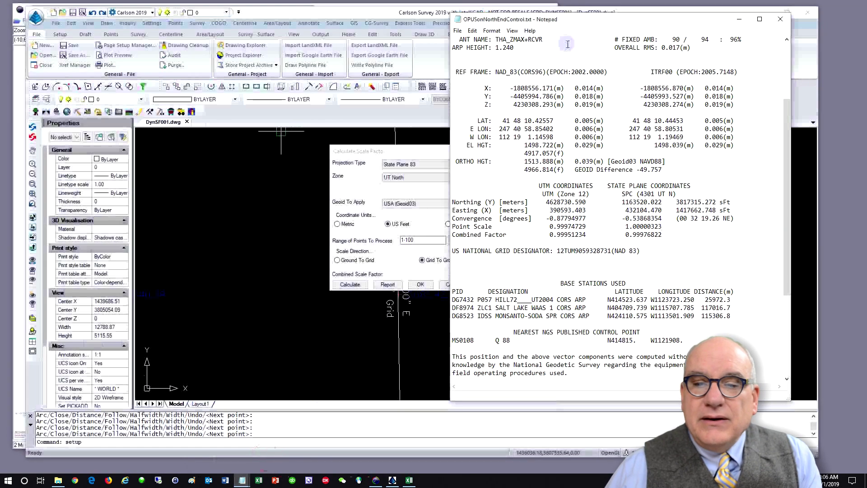
{"action": "left_click_drag", "start_coordinate": [568, 19], "coordinate": [594, 24]}
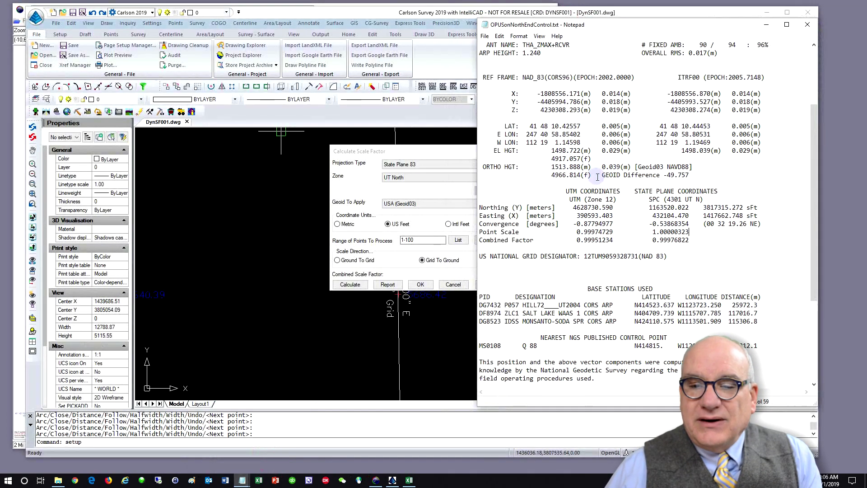
{"action": "scroll", "coordinate": [670, 262], "scroll_direction": "down", "scroll_amount": 1}
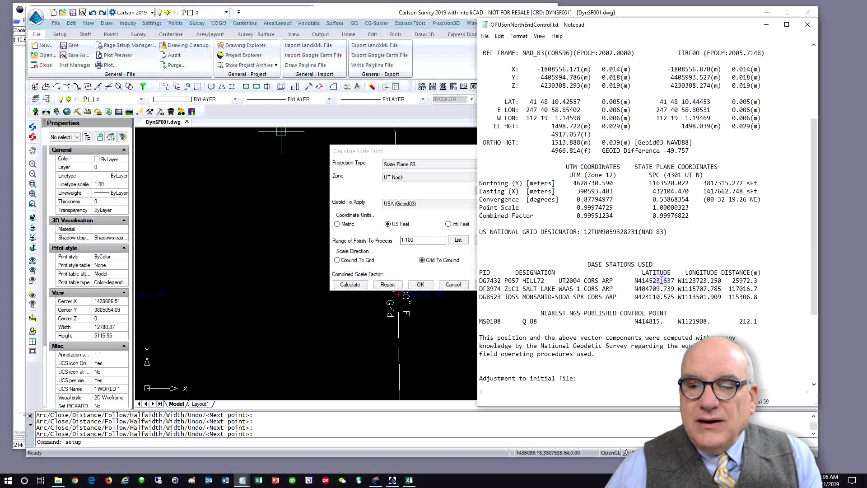
{"action": "scroll", "coordinate": [660, 277], "scroll_direction": "up", "scroll_amount": 1}
{"action": "left_click_drag", "start_coordinate": [690, 167], "coordinate": [638, 167]}
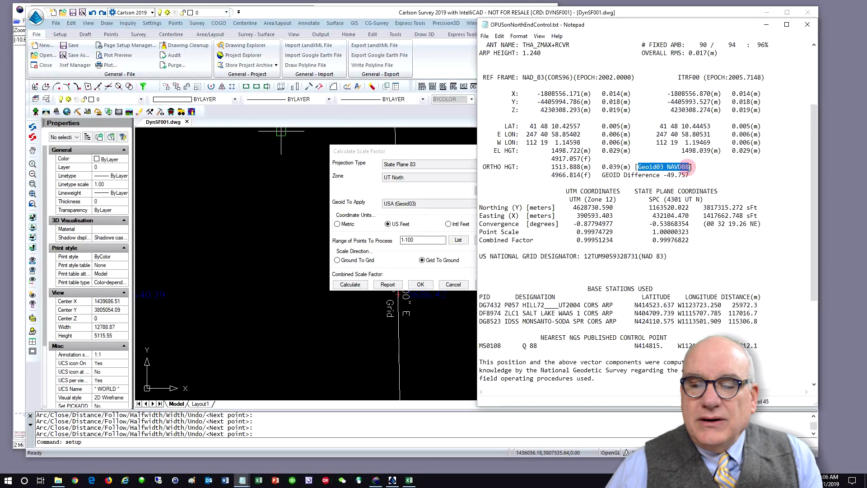
{"action": "left_click", "coordinate": [451, 151]}
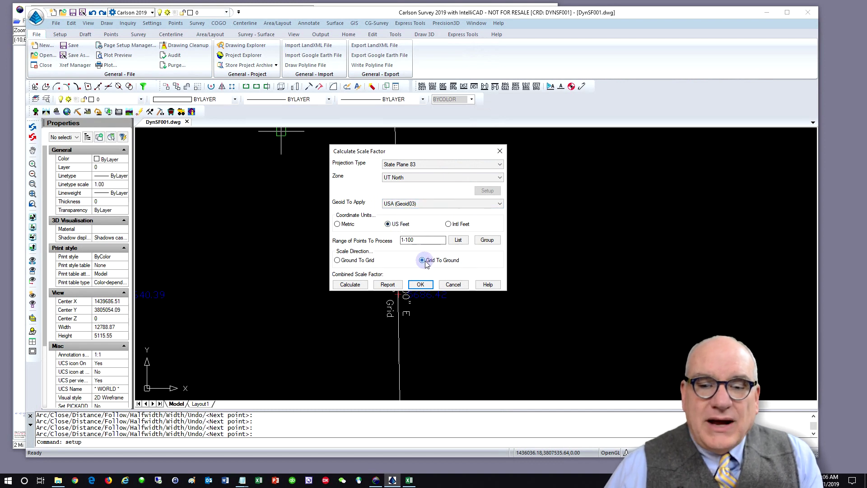
Step: Accept the grid-to-ground combined factor for points 1-100 and compare it with the inverse average in cell E59 of SpreadsheetInput.xlsx
{"action": "left_click", "coordinate": [421, 285]}
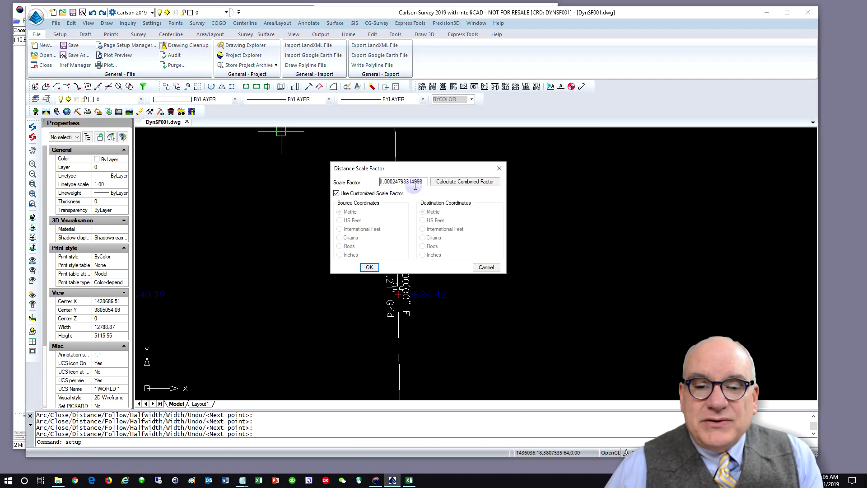
{"action": "left_click", "coordinate": [409, 480]}
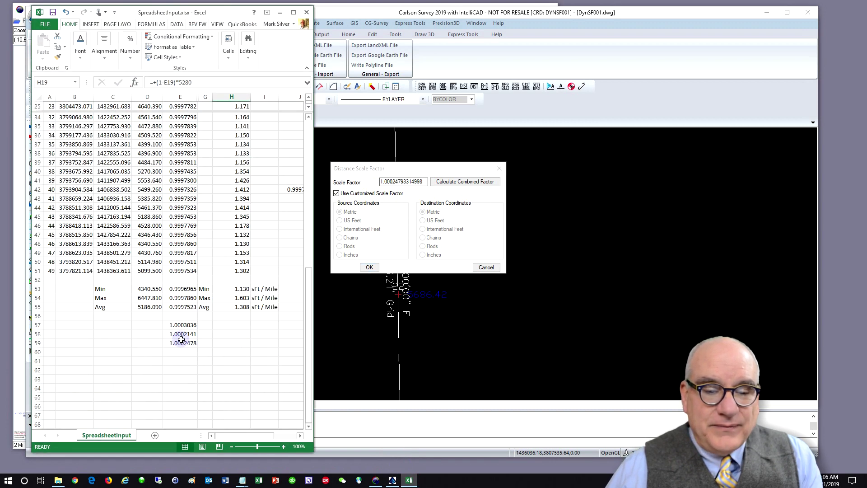
{"action": "left_click", "coordinate": [181, 344]}
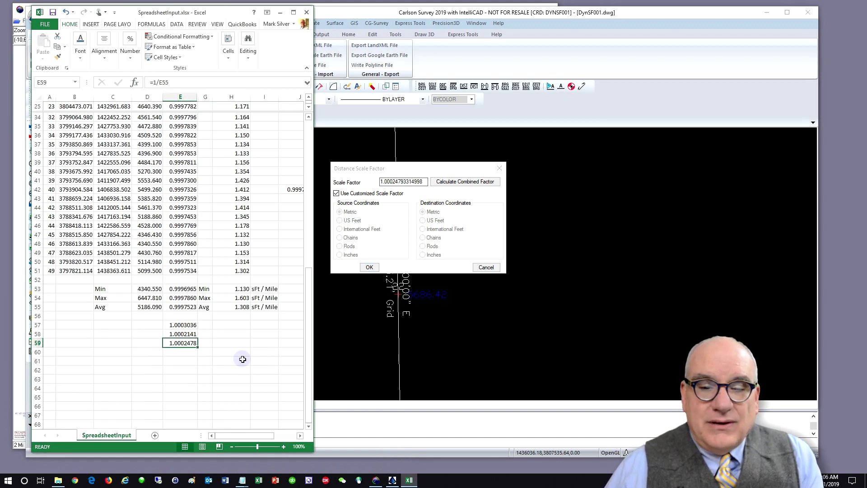
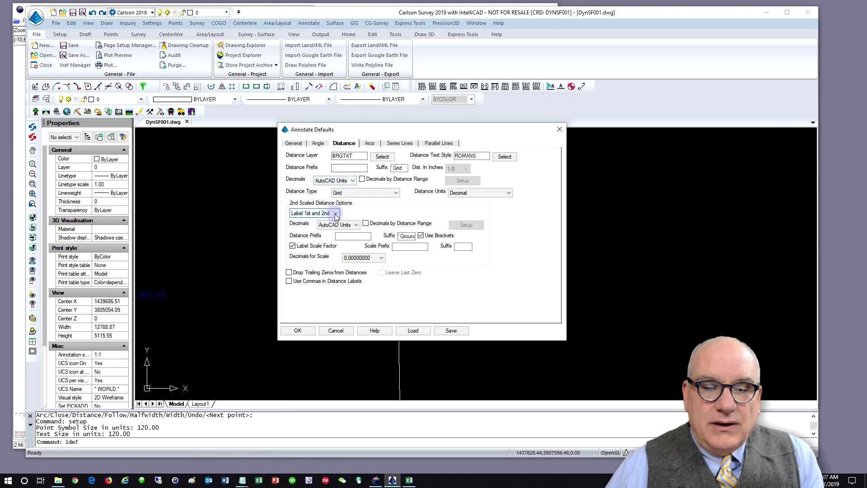
Step: Confirm the annotation distance defaults with first and second distances labelled, a bracketed Ground suffix, and the scale factor included
{"action": "left_click", "coordinate": [337, 214]}
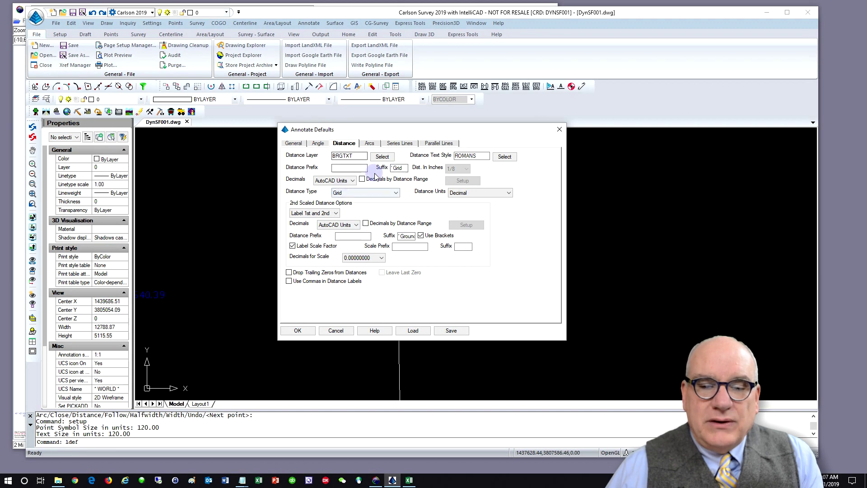
{"action": "left_click", "coordinate": [406, 236]}
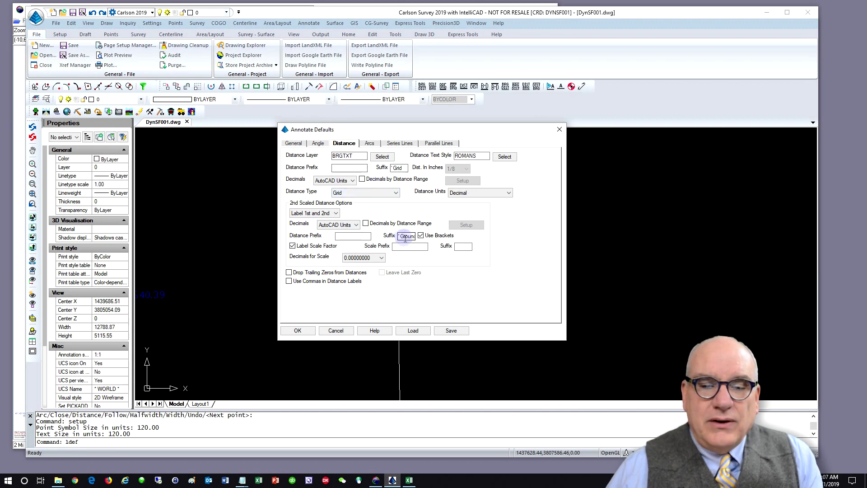
{"action": "left_click", "coordinate": [420, 239]}
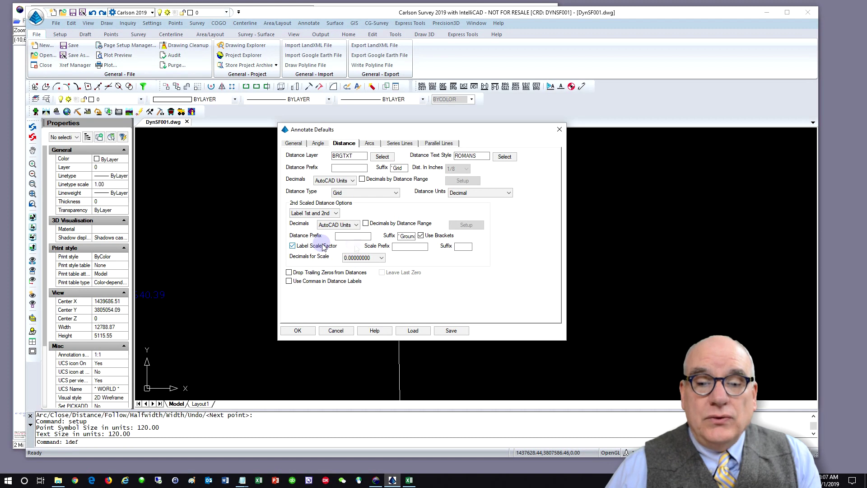
{"action": "left_click", "coordinate": [308, 332]}
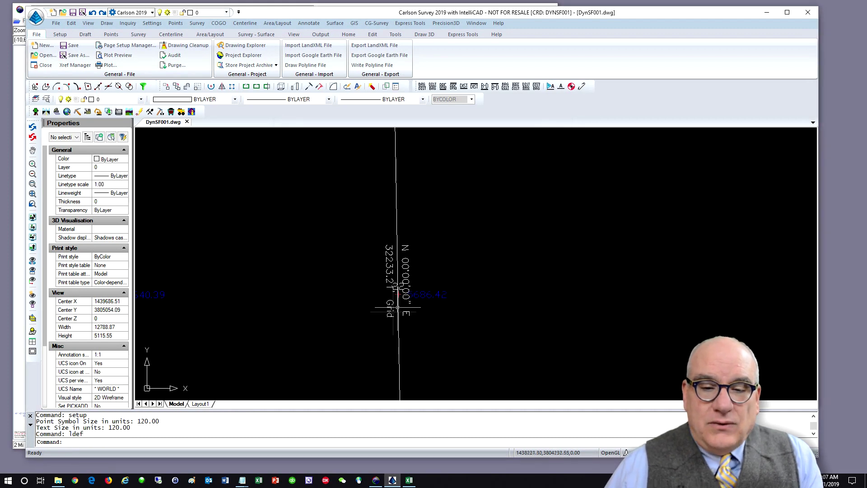
Step: Relabel the eastern polyline with its bearing, grid distance, ground distance and fixed scale factor, and inspect the whole label
{"action": "left_click", "coordinate": [422, 86]}
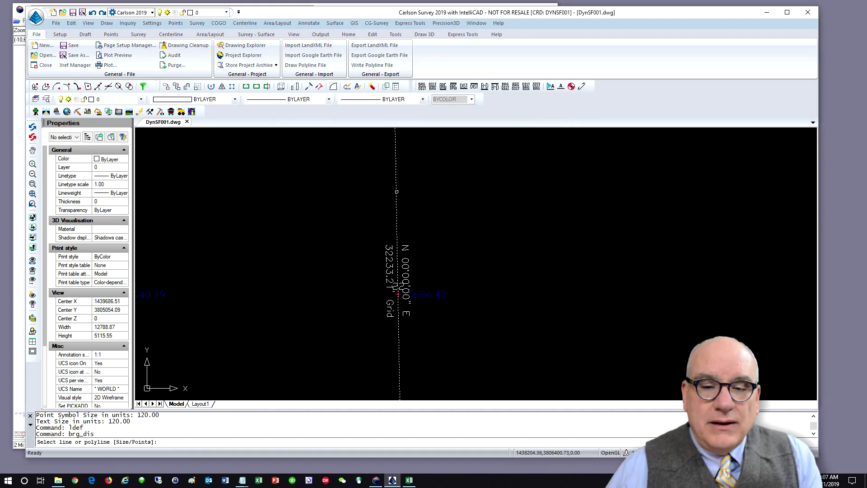
{"action": "left_click", "coordinate": [395, 230]}
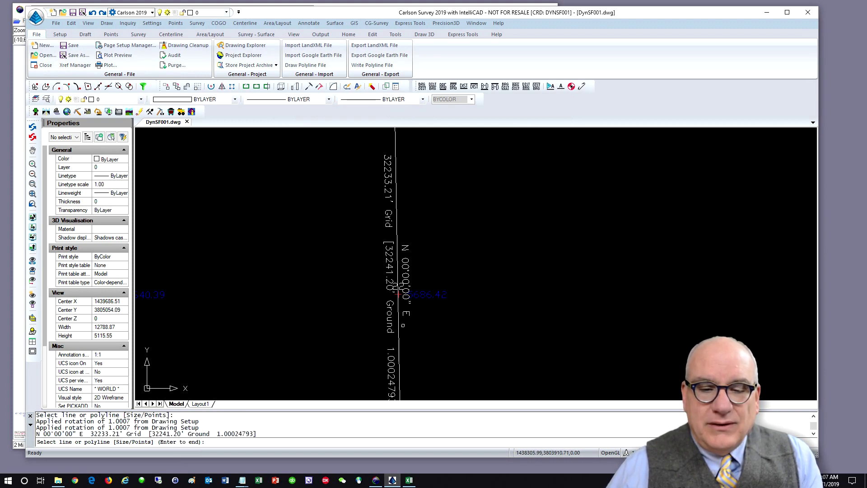
{"action": "middle_click_drag", "start_coordinate": [403, 325], "coordinate": [419, 293]}
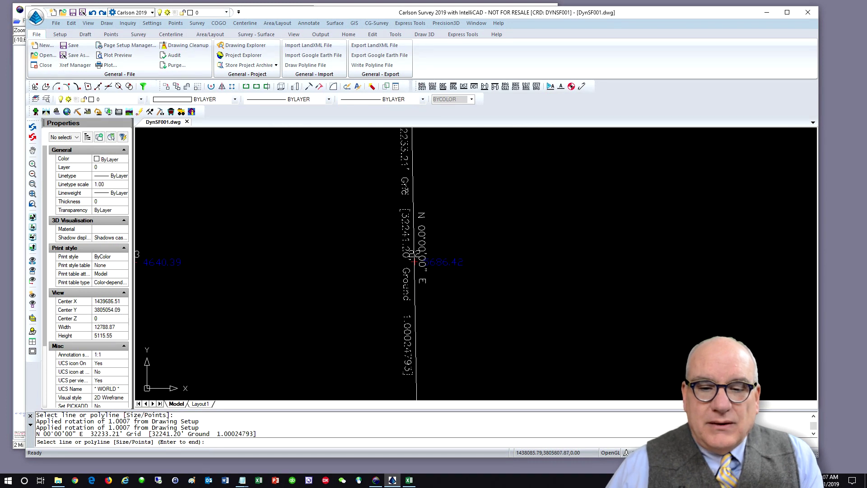
{"action": "middle_click_drag", "start_coordinate": [414, 261], "coordinate": [411, 289]}
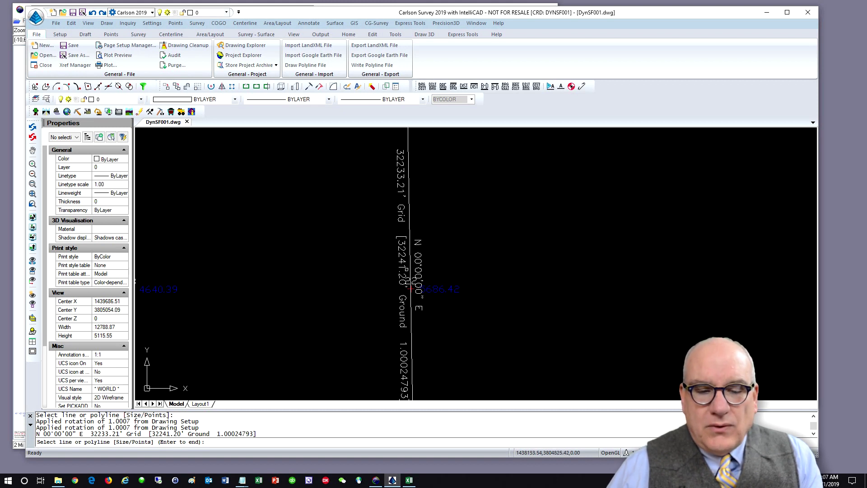
{"action": "middle_click_drag", "start_coordinate": [416, 379], "coordinate": [419, 328]}
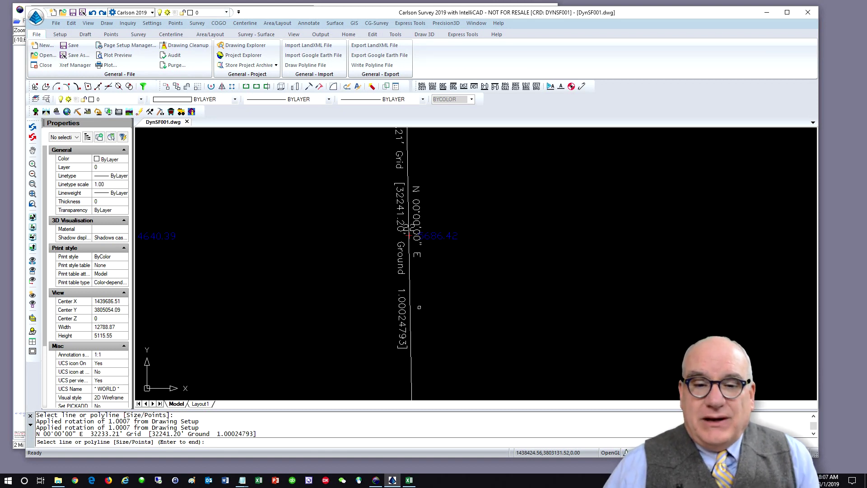
Step: Change the report distance scale in the drawing setup from a fixed factor to Grd>Gnd
{"action": "scroll", "coordinate": [409, 235], "scroll_direction": "down", "scroll_amount": 5}
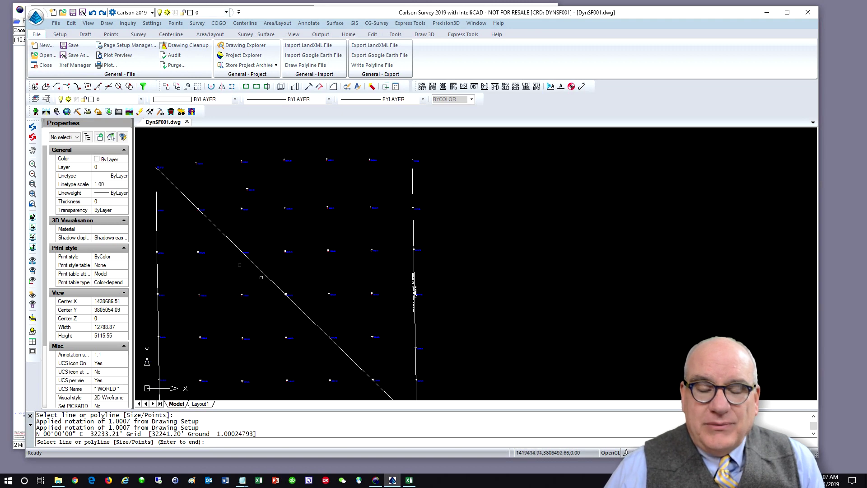
{"action": "scroll", "coordinate": [261, 285], "scroll_direction": "down", "scroll_amount": 2}
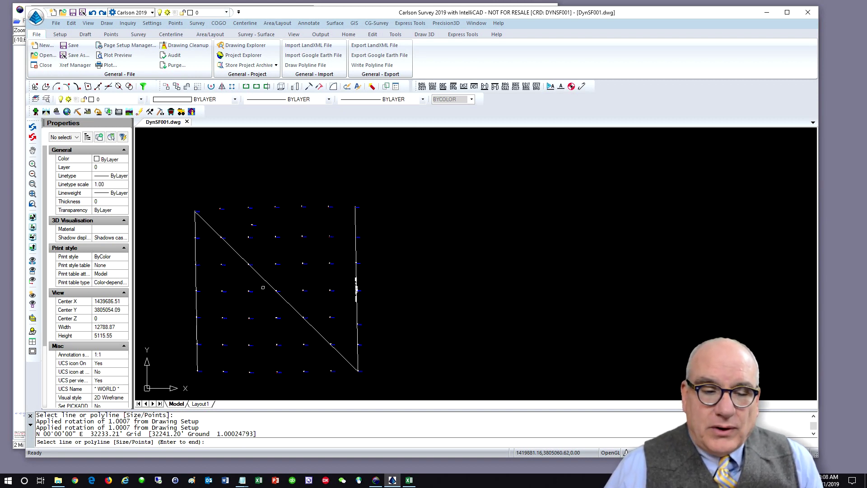
{"action": "left_click", "coordinate": [156, 23]}
{"action": "left_click", "coordinate": [163, 31]}
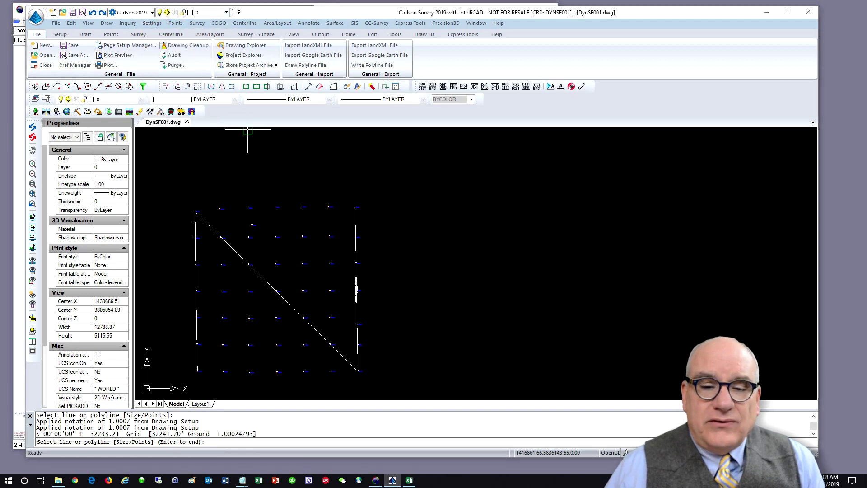
{"action": "left_click", "coordinate": [417, 312]}
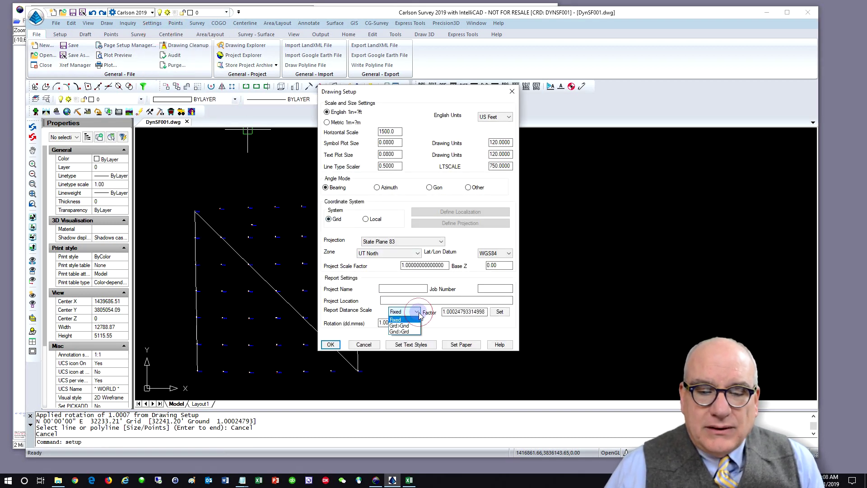
{"action": "left_click", "coordinate": [399, 326]}
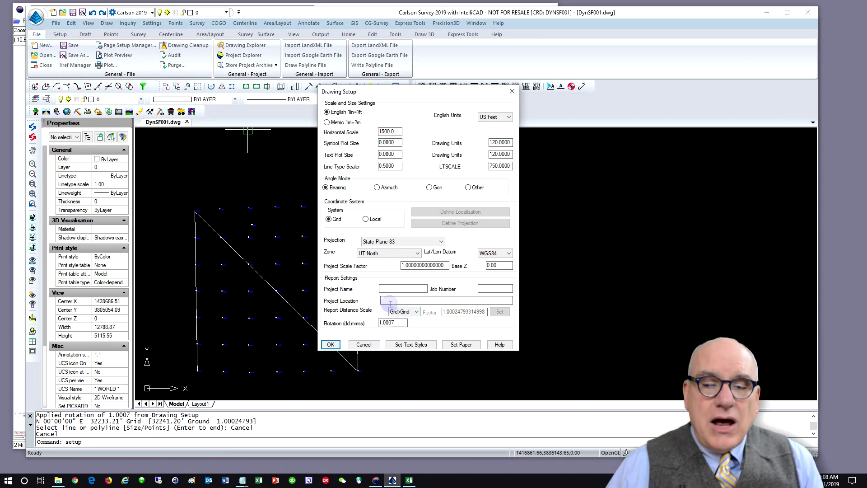
{"action": "left_click", "coordinate": [332, 345]}
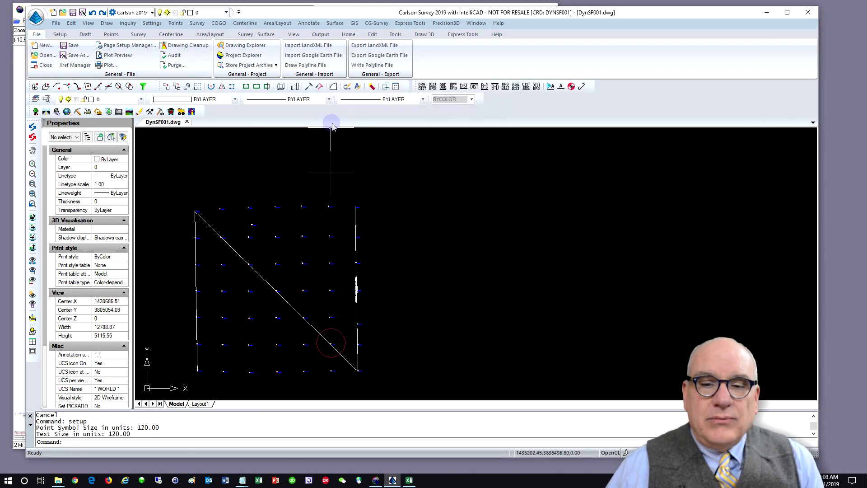
Step: Relabel the eastern polyline's bearing and distances using the Grd>Gnd report distance scale
{"action": "left_click", "coordinate": [422, 85]}
{"action": "scroll", "coordinate": [344, 289], "scroll_direction": "up", "scroll_amount": 3}
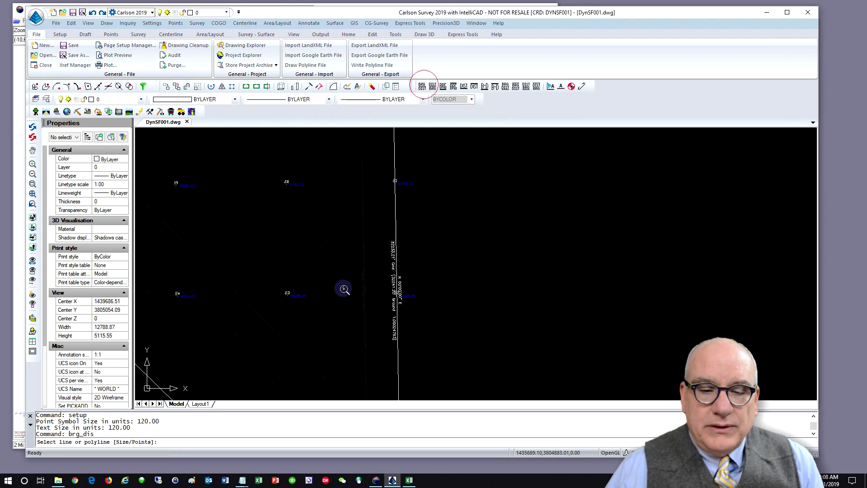
{"action": "left_click", "coordinate": [396, 230]}
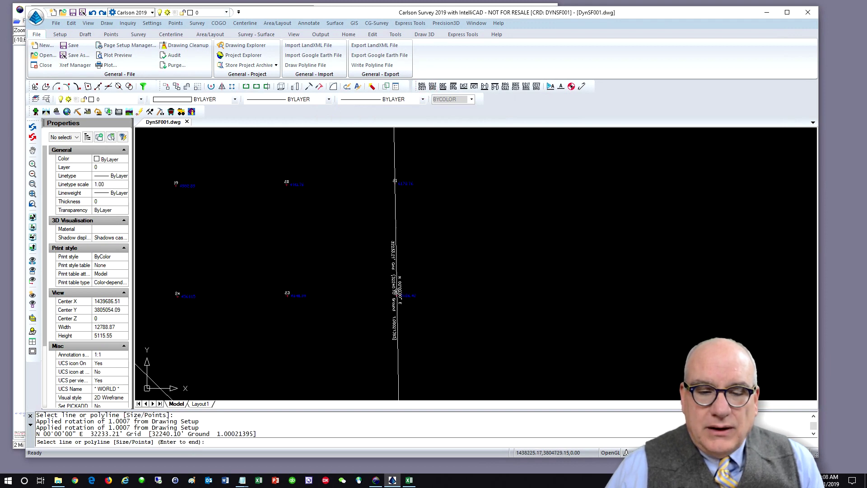
Step: Label the diagonal polyline with its bearing, grid and ground distances and Grd>Gnd scale factor, and compare it with the eastern label
{"action": "middle_click_drag", "start_coordinate": [332, 333], "coordinate": [551, 272]}
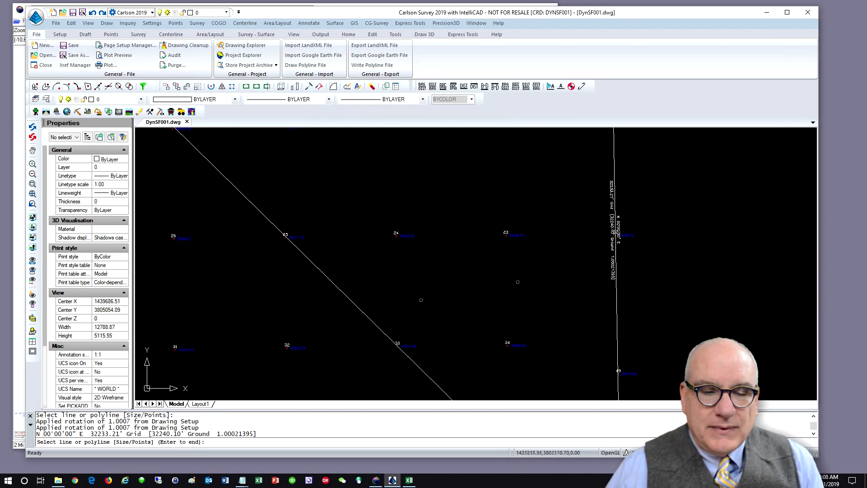
{"action": "left_click", "coordinate": [358, 304]}
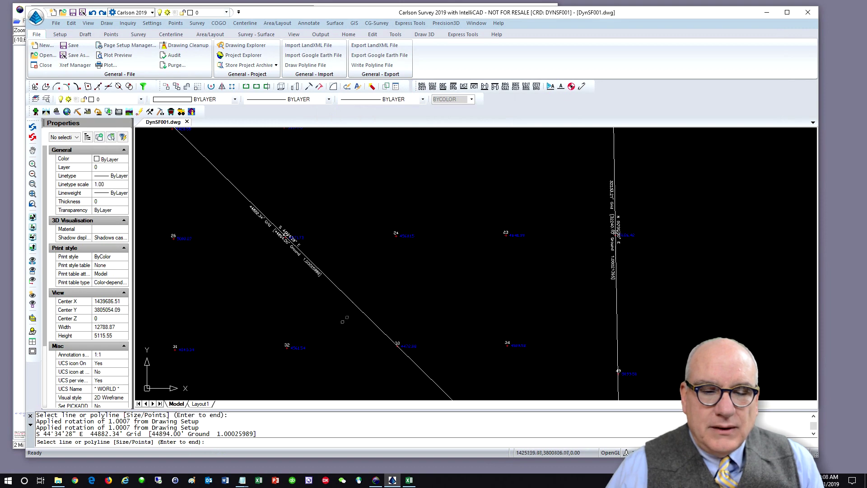
{"action": "scroll", "coordinate": [274, 286], "scroll_direction": "up", "scroll_amount": 5}
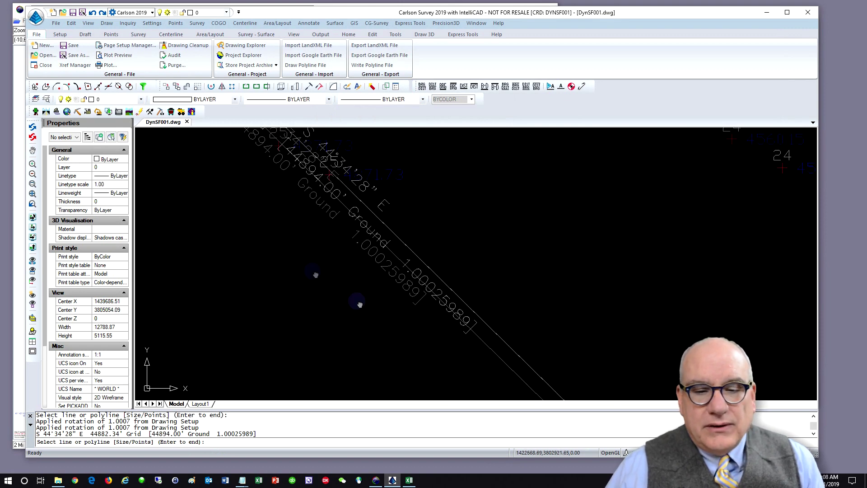
{"action": "scroll", "coordinate": [432, 323], "scroll_direction": "down", "scroll_amount": 4}
{"action": "middle_click_drag", "start_coordinate": [808, 322], "coordinate": [612, 317]}
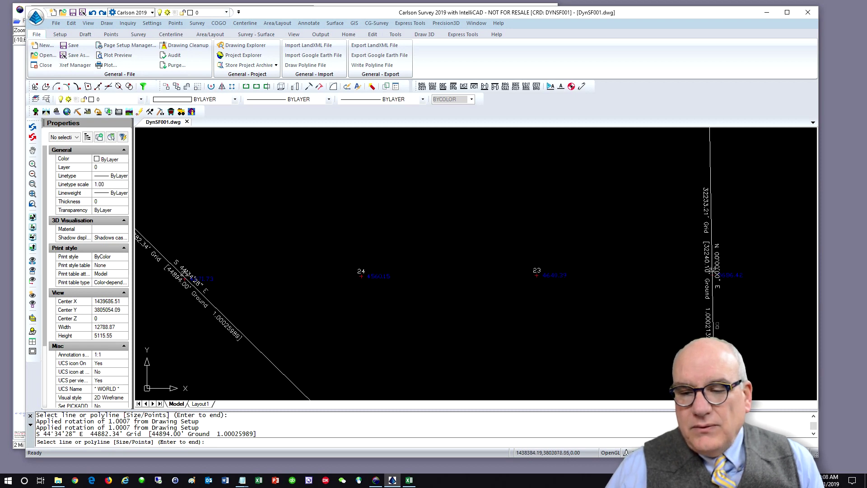
Step: Label the segments of the western polyline with bearings, grid and ground distances and scale factors, and inspect the labels
{"action": "scroll", "coordinate": [481, 352], "scroll_direction": "down", "scroll_amount": 6}
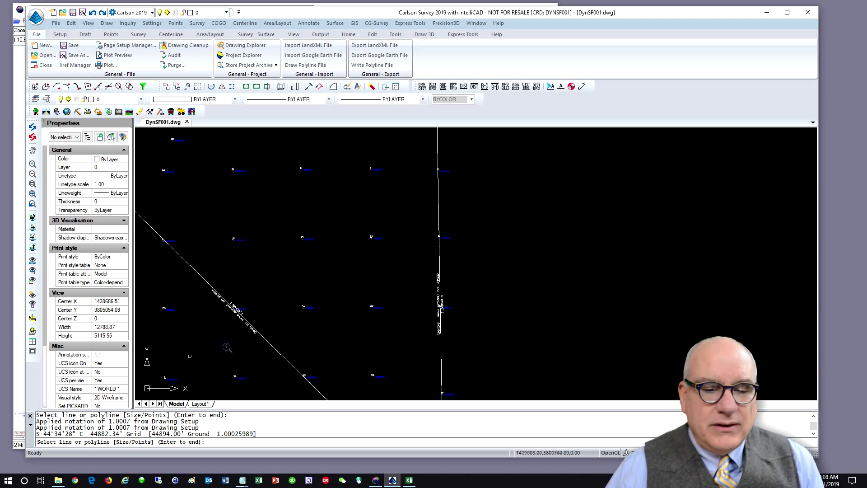
{"action": "left_click", "coordinate": [357, 242]}
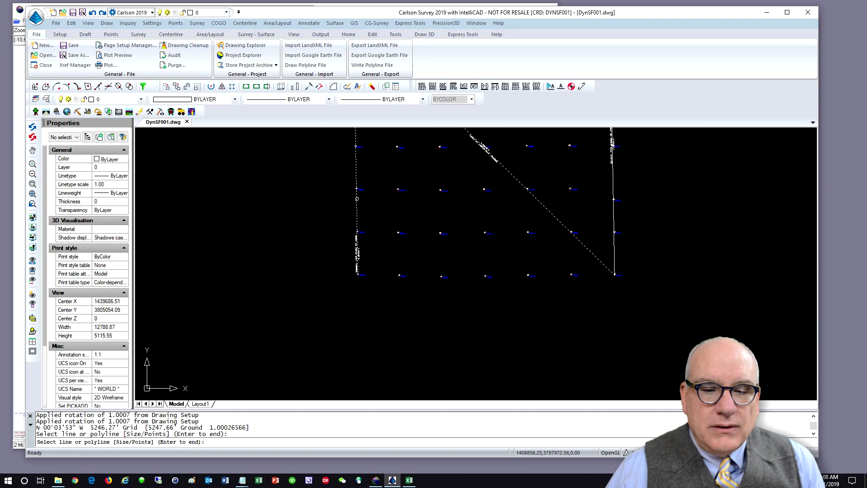
{"action": "scroll", "coordinate": [360, 241], "scroll_direction": "up", "scroll_amount": 6}
{"action": "middle_click_drag", "start_coordinate": [361, 311], "coordinate": [361, 299]}
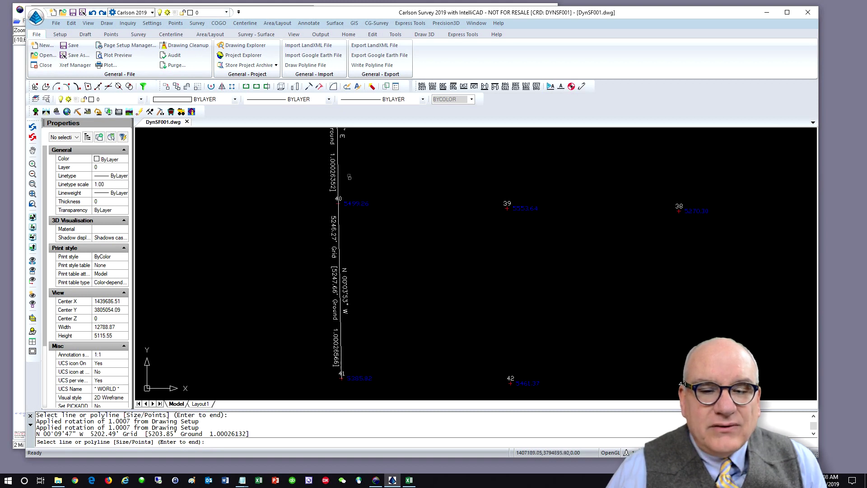
{"action": "mouse_move", "coordinate": [350, 178]}
{"action": "middle_mouse_down"}
{"action": "mouse_move", "coordinate": [369, 248]}
{"action": "mouse_move", "coordinate": [357, 287]}
{"action": "middle_mouse_up"}
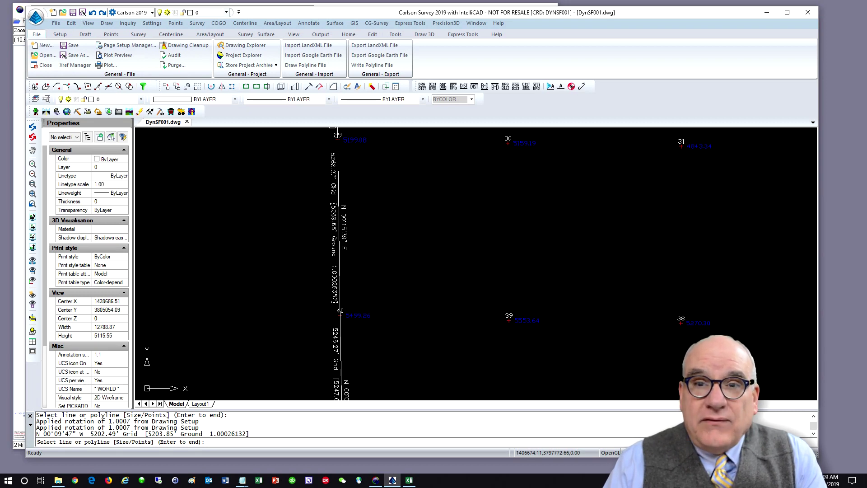
{"action": "scroll", "coordinate": [427, 224], "scroll_direction": "down", "scroll_amount": 6}
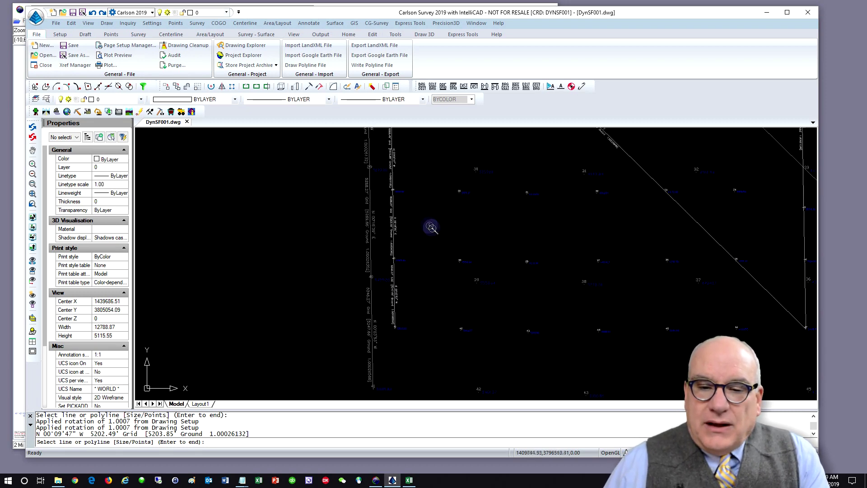
{"action": "middle_click_drag", "start_coordinate": [577, 199], "coordinate": [330, 262]}
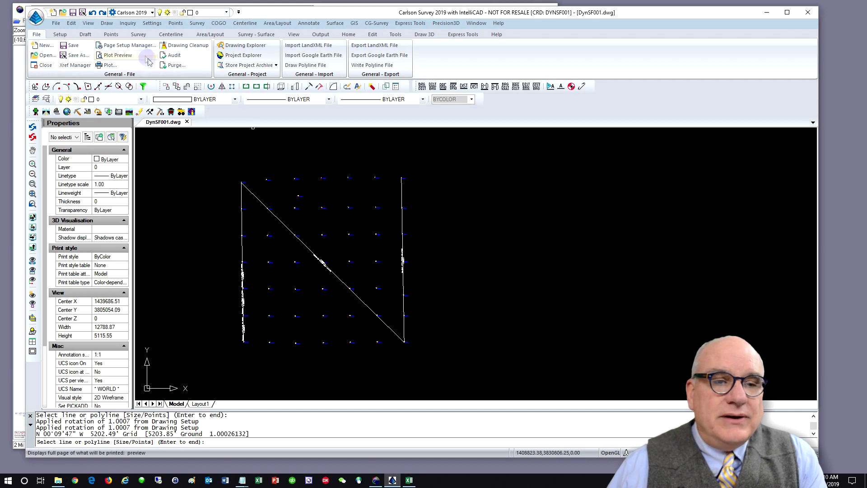
Step: List all points with a geodetic report using Geoid03 and State Plane 83 UT North as the second grid system
{"action": "left_click", "coordinate": [111, 34]}
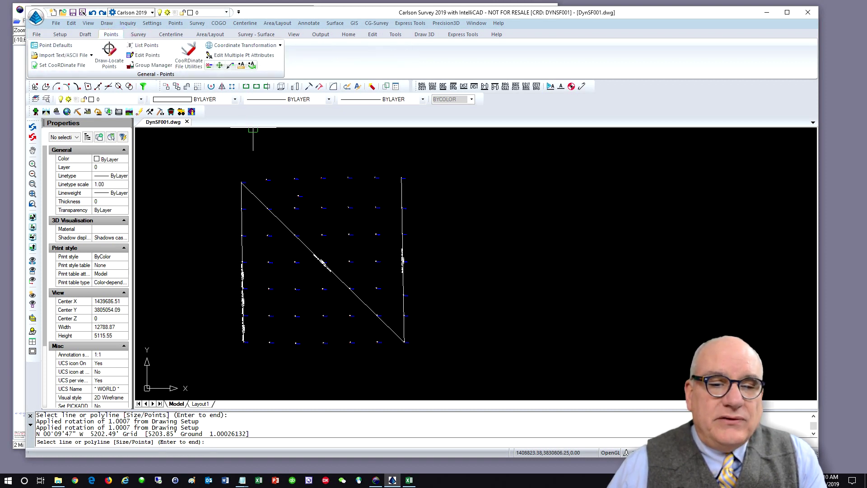
{"action": "left_click", "coordinate": [135, 45]}
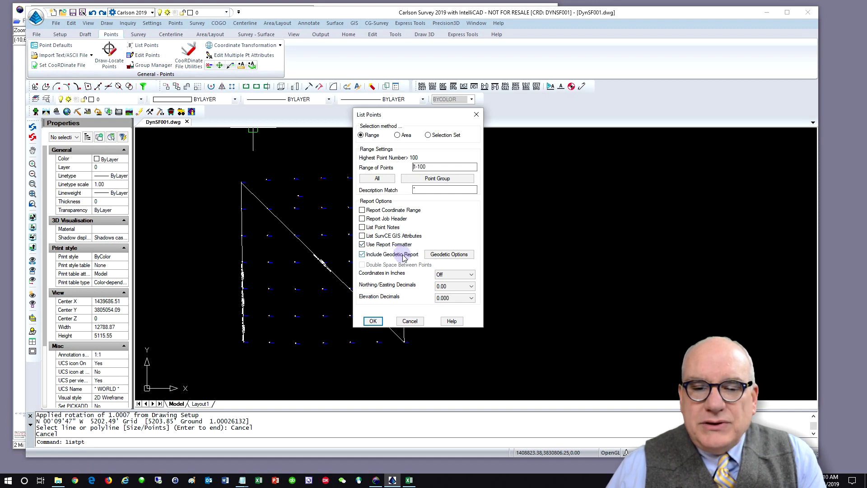
{"action": "left_click", "coordinate": [442, 255]}
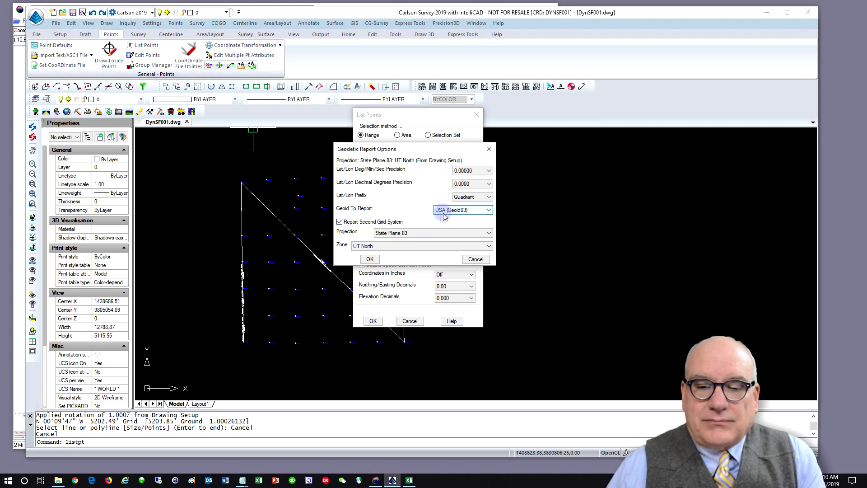
{"action": "left_click", "coordinate": [370, 259]}
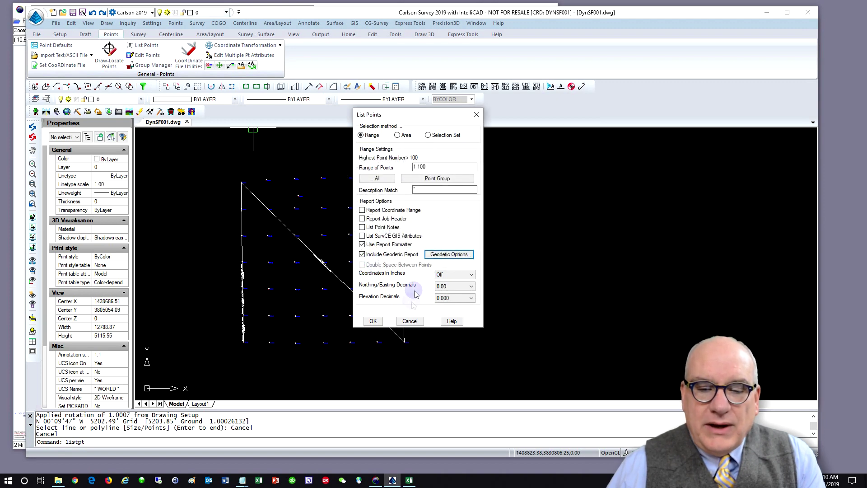
{"action": "left_click", "coordinate": [377, 179]}
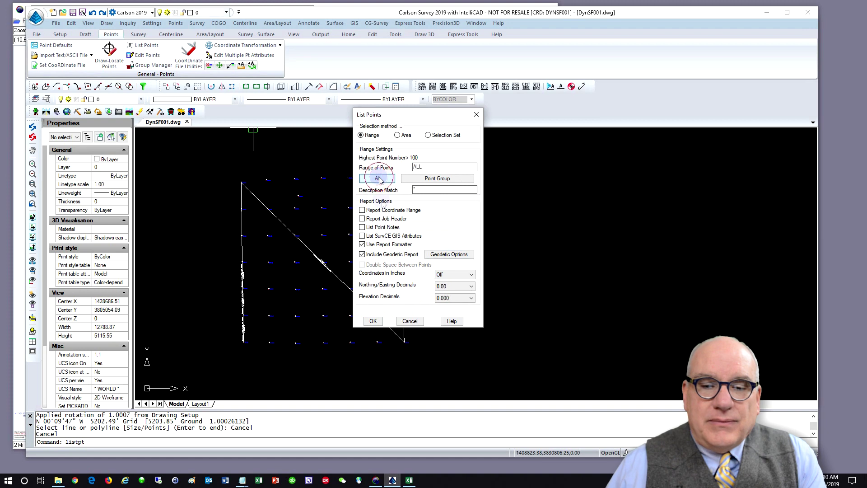
{"action": "left_click", "coordinate": [371, 321]}
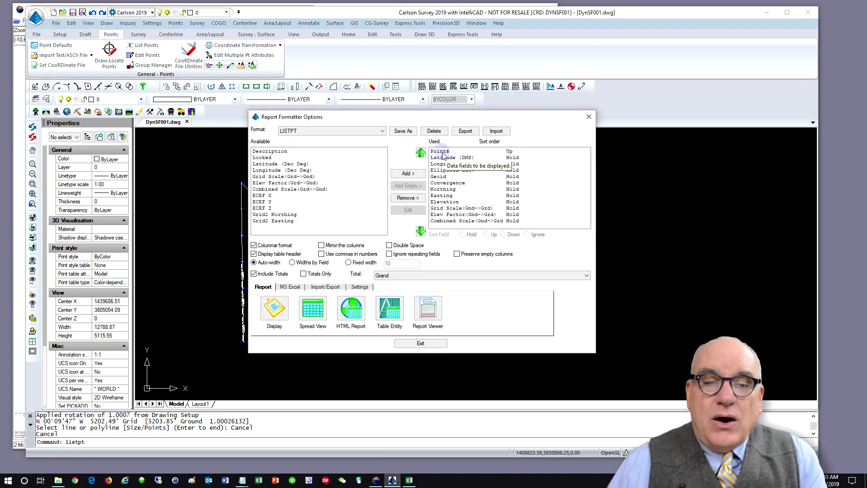
Step: Review the point report's used fields, from point number and latitude through geoid, convergence and coordinates to the combined scale factor
{"action": "left_click", "coordinate": [441, 151]}
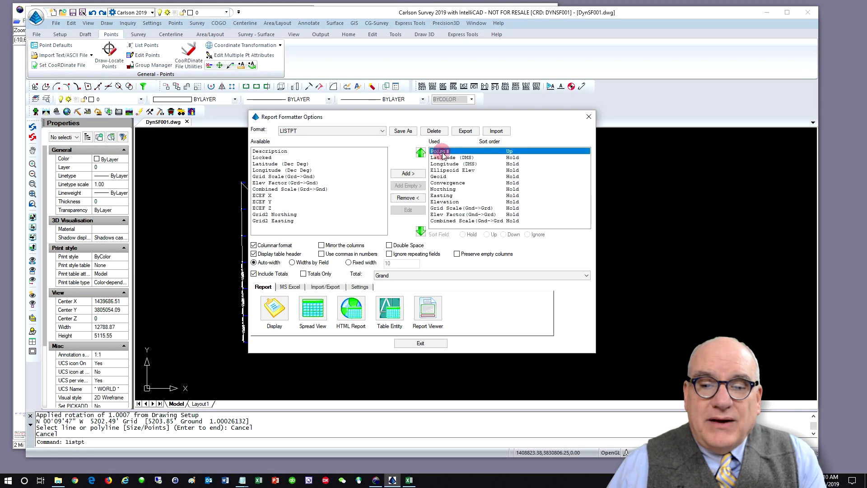
{"action": "left_click", "coordinate": [476, 158]}
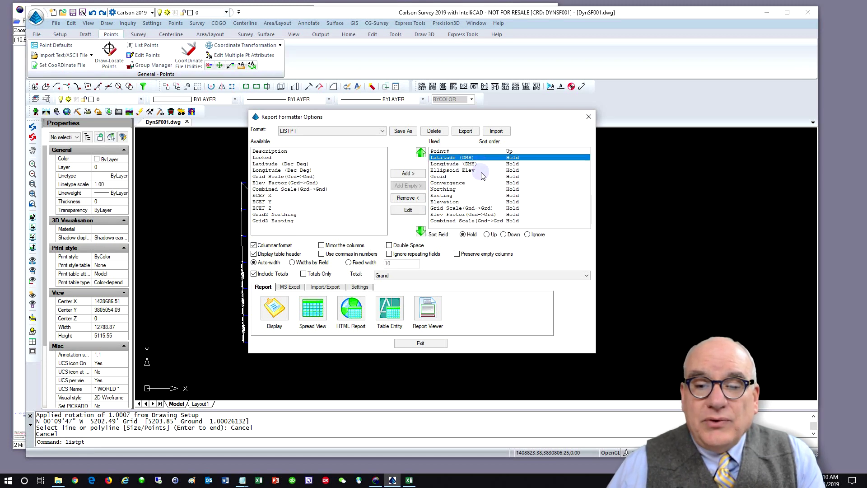
{"action": "left_click", "coordinate": [449, 176]}
{"action": "left_click", "coordinate": [454, 184]}
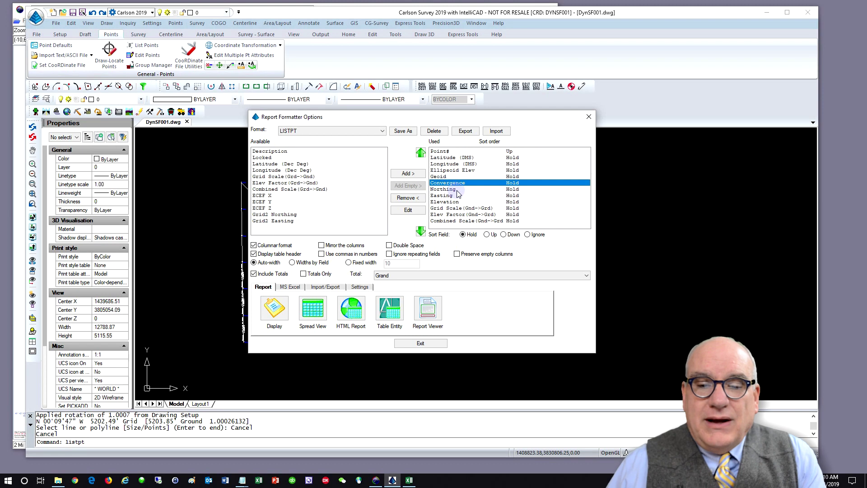
{"action": "left_click", "coordinate": [458, 191]}
{"action": "left_click", "coordinate": [459, 202]}
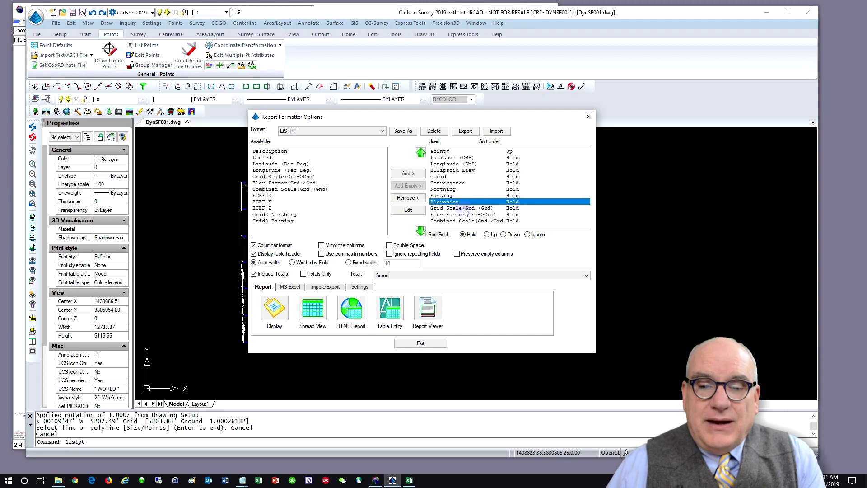
{"action": "left_click", "coordinate": [466, 208]}
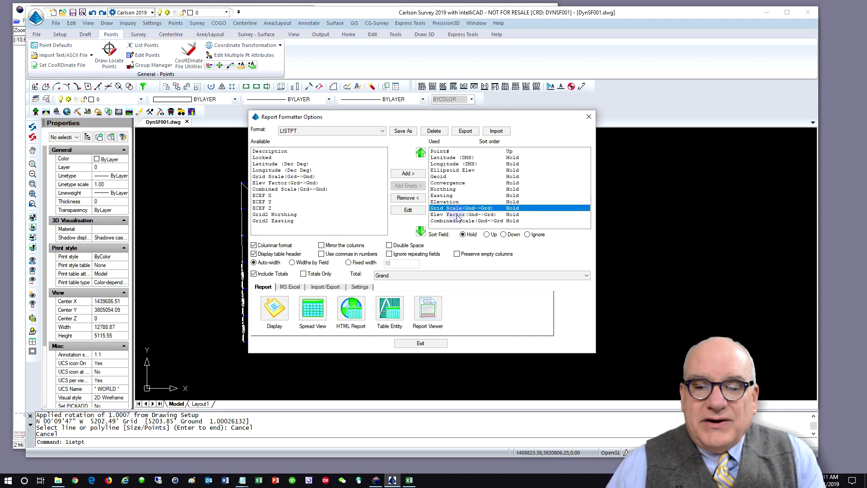
{"action": "left_click", "coordinate": [456, 215]}
{"action": "left_click", "coordinate": [458, 221]}
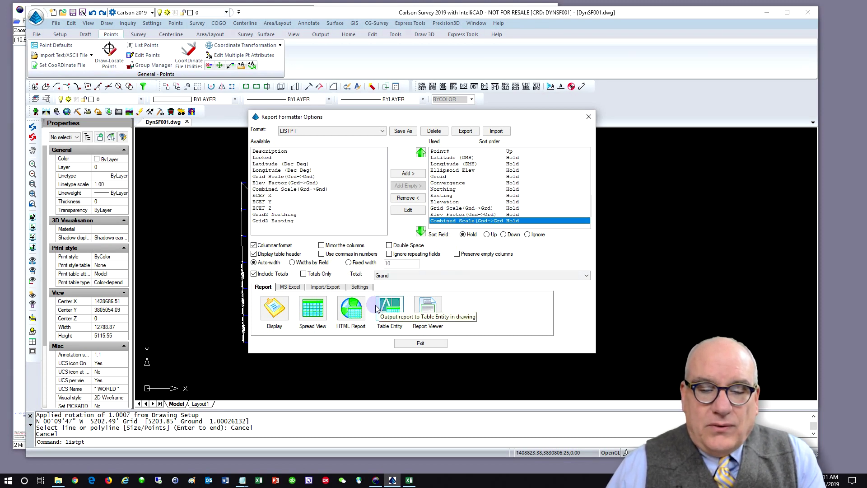
Step: Output the point report as a table entity placed east of the polylines, with the default table options
{"action": "left_click", "coordinate": [384, 316]}
{"action": "left_click", "coordinate": [478, 256]}
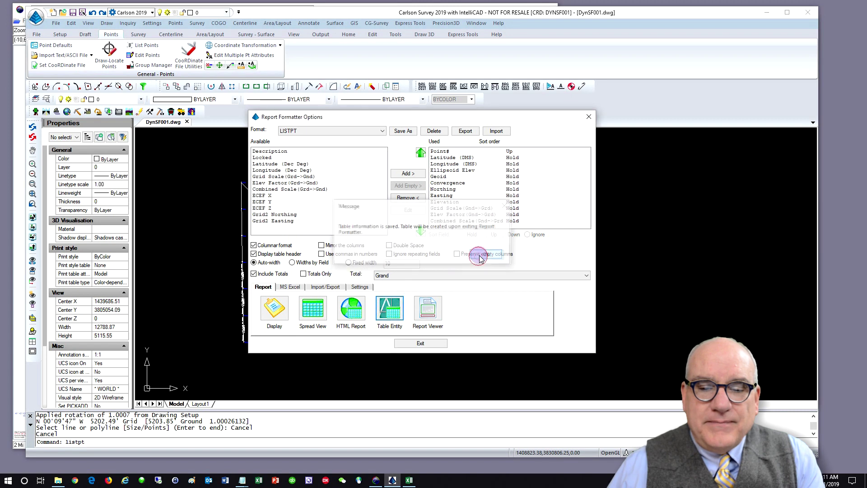
{"action": "left_click", "coordinate": [420, 343]}
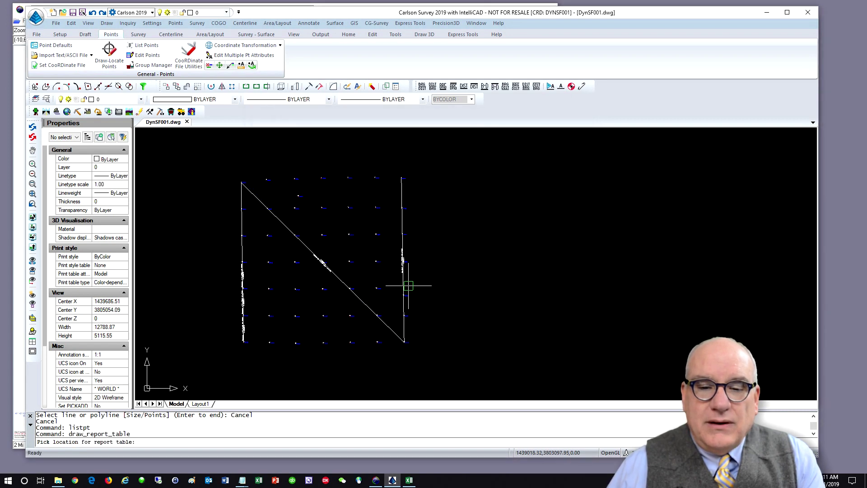
{"action": "left_click", "coordinate": [442, 194]}
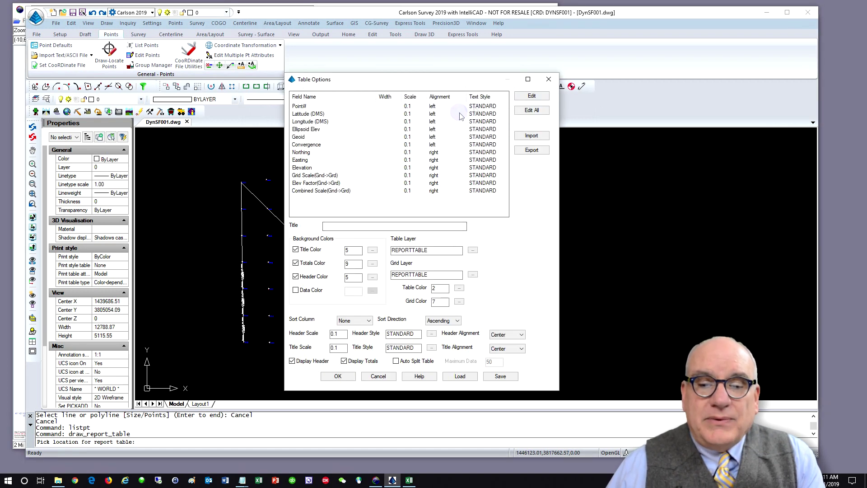
{"action": "left_click", "coordinate": [341, 375]}
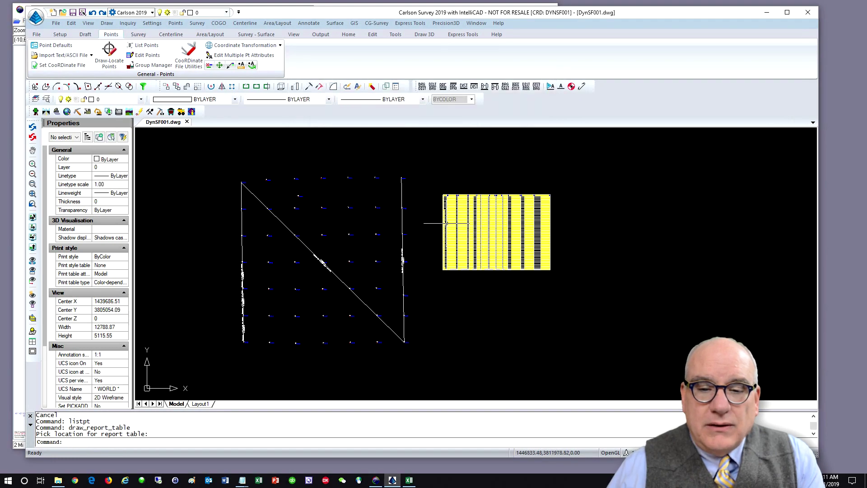
Step: Examine the point 100 row of the report table alongside the OPUS solution in OPUSonNorthEndControl.txt
{"action": "scroll", "coordinate": [465, 206], "scroll_direction": "up", "scroll_amount": 5}
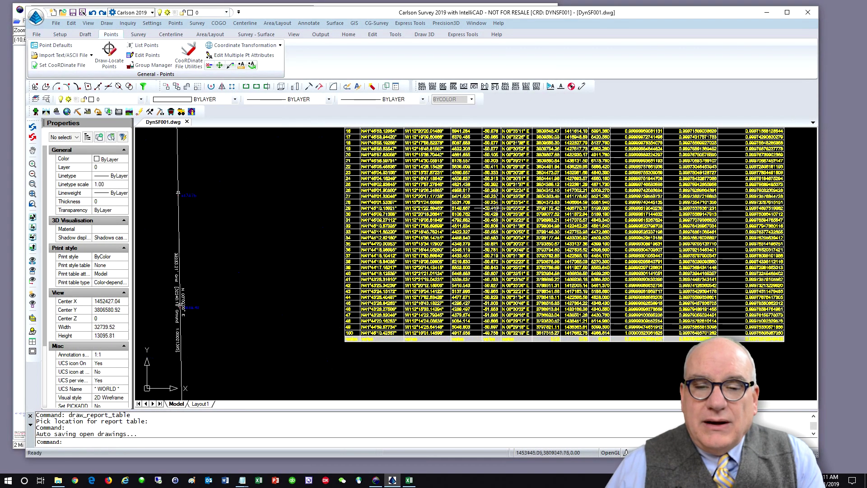
{"action": "middle_click_drag", "start_coordinate": [480, 244], "coordinate": [301, 220]}
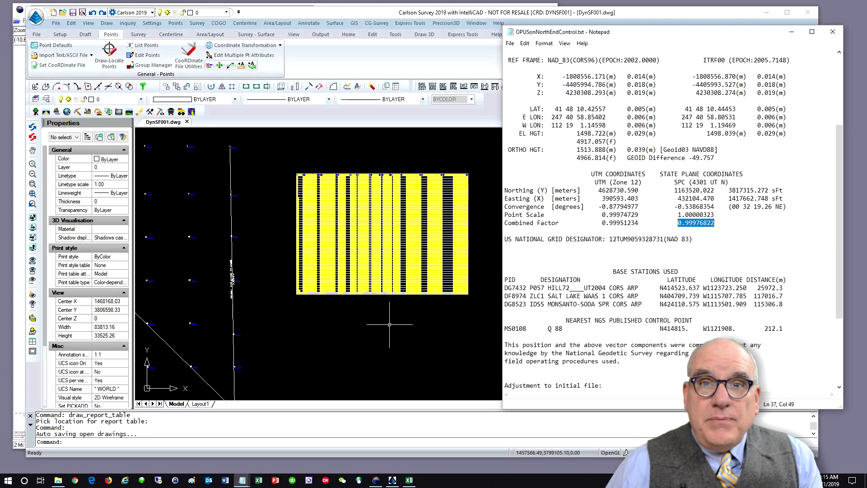
{"action": "scroll", "coordinate": [330, 312], "scroll_direction": "up", "scroll_amount": 2}
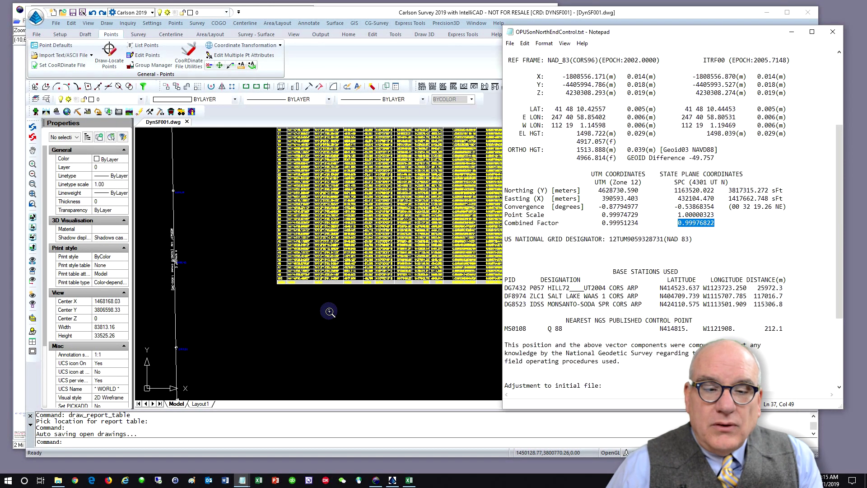
{"action": "scroll", "coordinate": [330, 312], "scroll_direction": "up", "scroll_amount": 4}
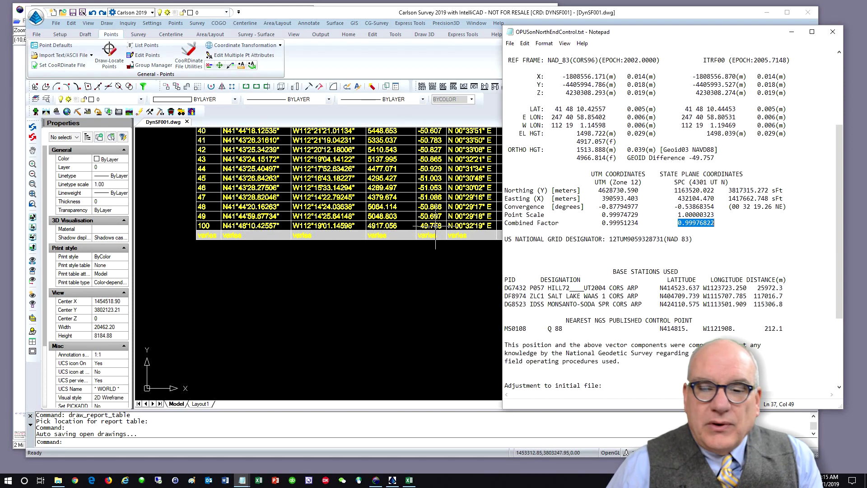
{"action": "scroll", "coordinate": [602, 171], "scroll_direction": "up", "scroll_amount": 1}
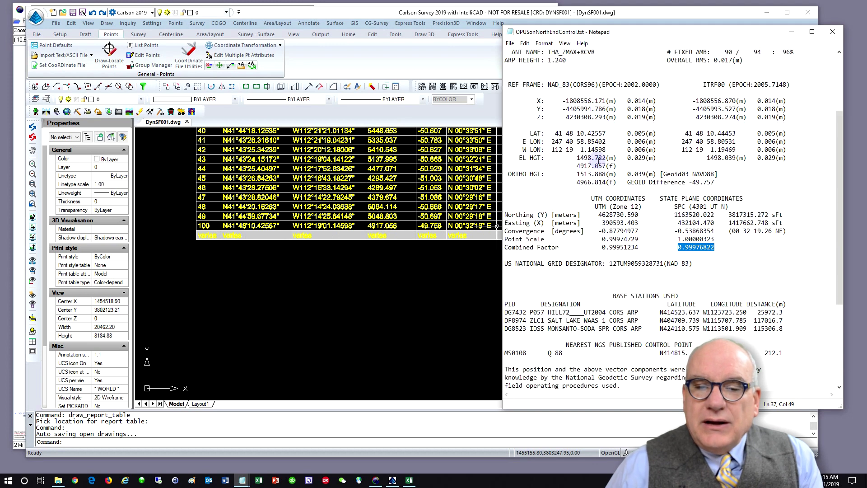
Step: Compare point 100's latitude, longitude, ellipsoid height, geoid separation and convergence in the report table with the OPUS solution
{"action": "mouse_move", "coordinate": [554, 134]}
{"action": "left_mouse_down"}
{"action": "mouse_move", "coordinate": [533, 132]}
{"action": "mouse_move", "coordinate": [606, 131]}
{"action": "left_mouse_up"}
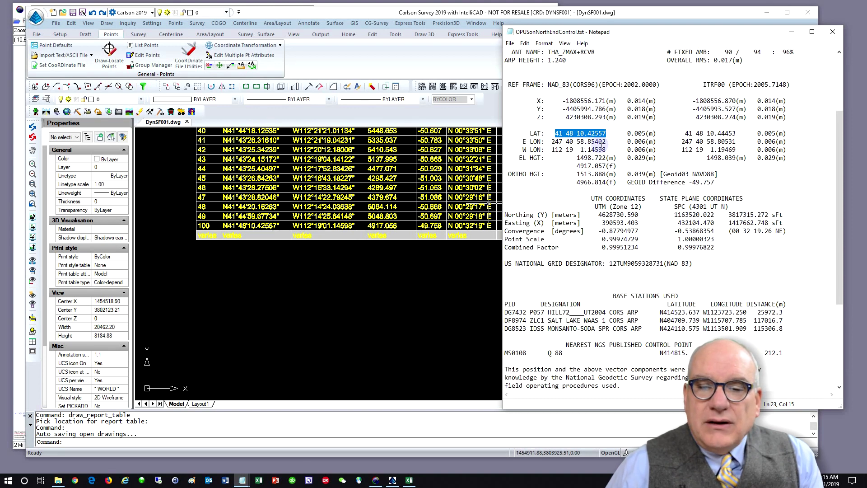
{"action": "left_click_drag", "start_coordinate": [606, 149], "coordinate": [579, 151]}
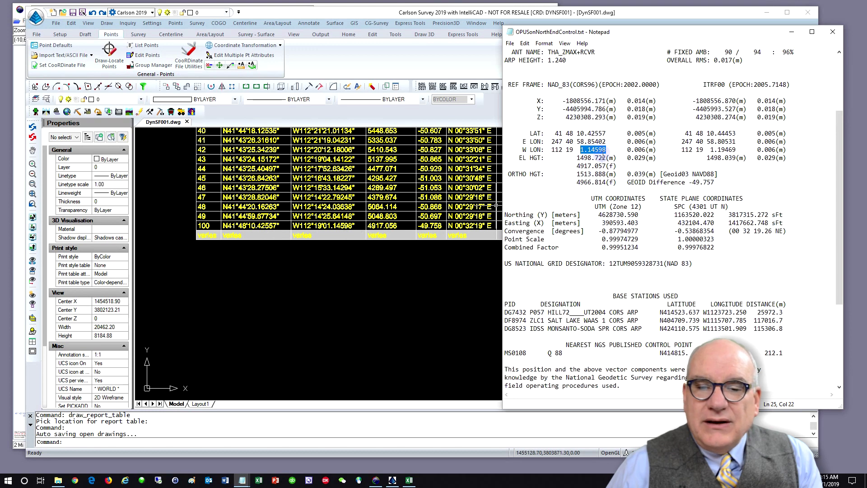
{"action": "left_click_drag", "start_coordinate": [577, 166], "coordinate": [606, 166]}
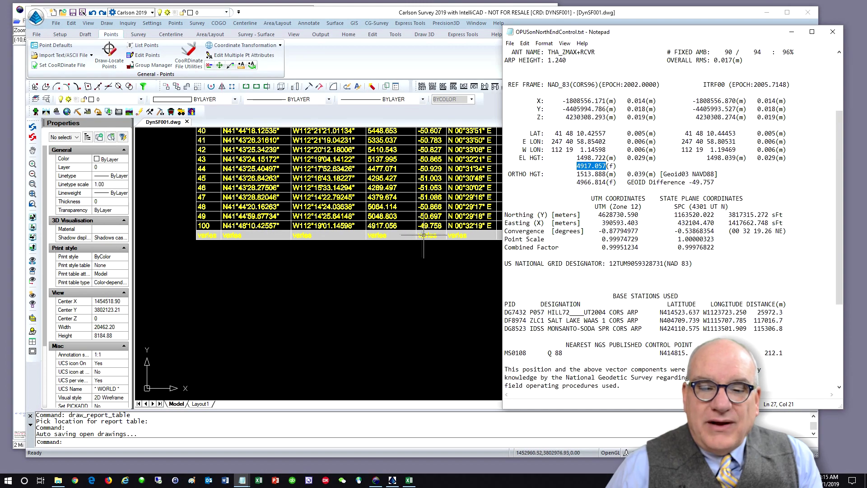
{"action": "left_click", "coordinate": [407, 229]}
{"action": "middle_click_drag", "start_coordinate": [434, 240], "coordinate": [325, 255]}
{"action": "key", "text": "alt+Tab"}
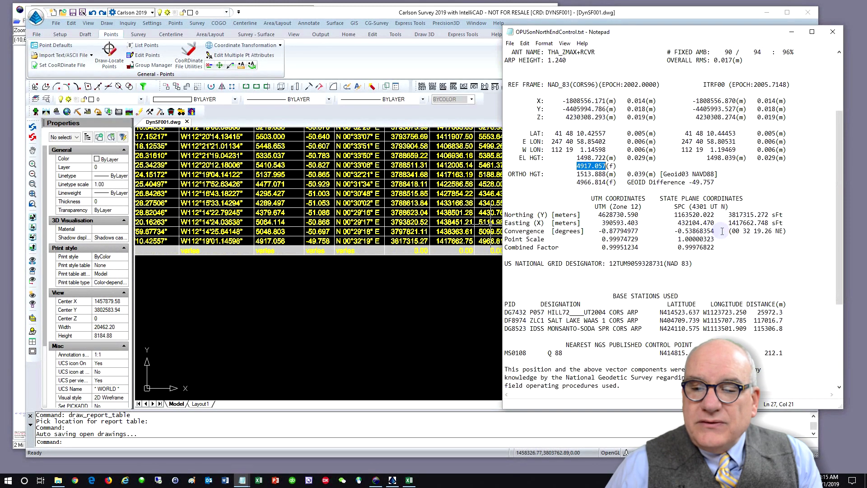
{"action": "left_click_drag", "start_coordinate": [731, 231], "coordinate": [784, 231]}
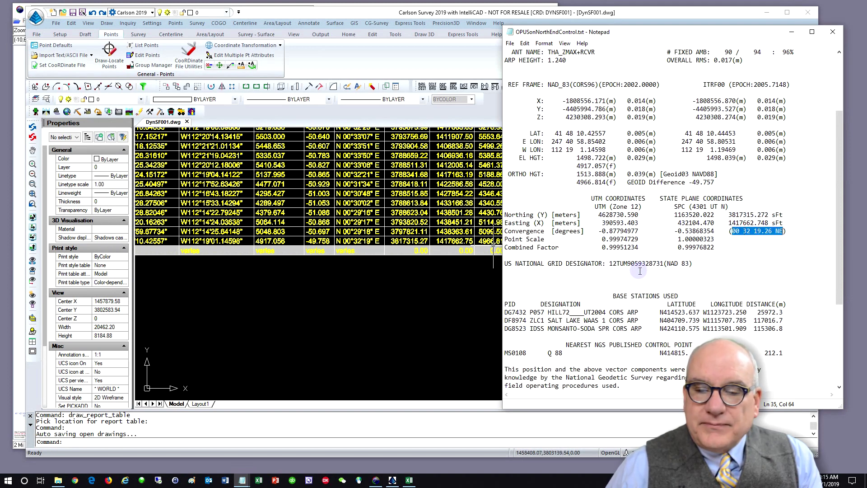
Step: Compare point 100's State Plane northing, easting, elevation, point scale and combined factor in the table with the OPUS values
{"action": "left_click", "coordinate": [381, 244]}
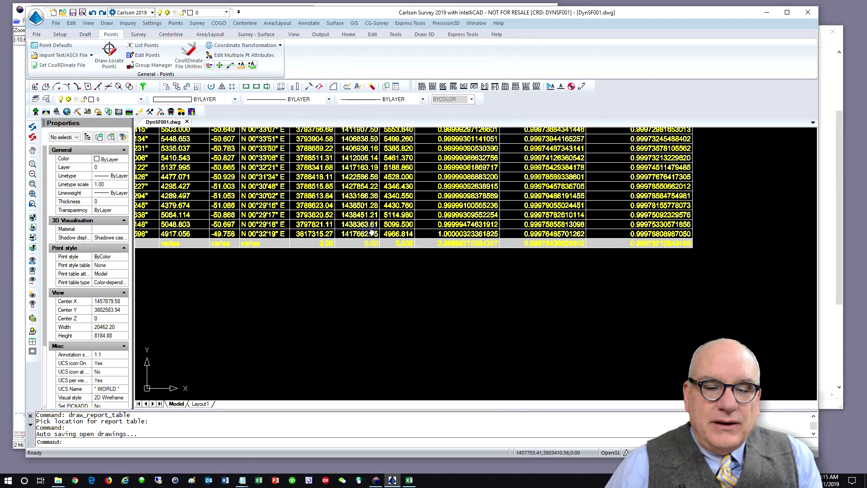
{"action": "middle_click_drag", "start_coordinate": [372, 233], "coordinate": [265, 227]}
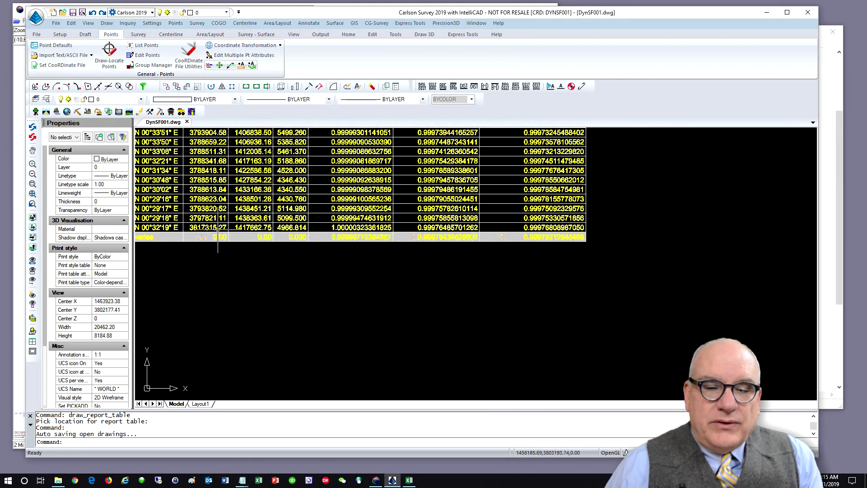
{"action": "key", "text": "alt+Tab"}
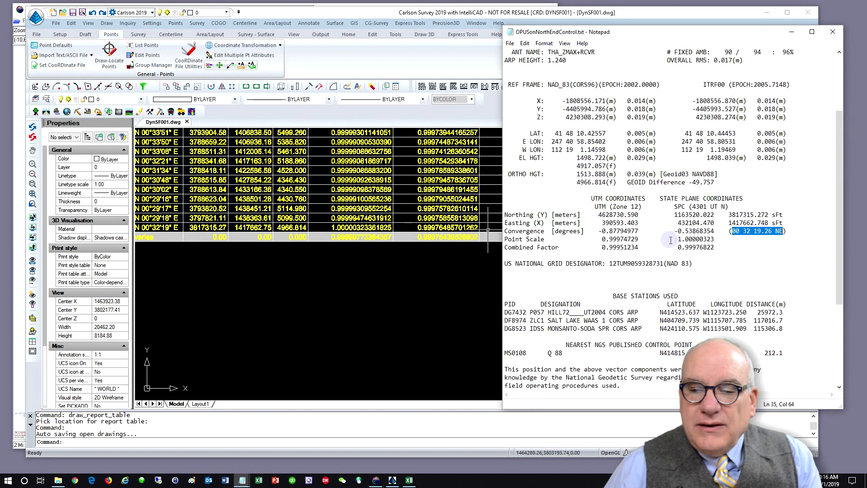
{"action": "left_click_drag", "start_coordinate": [677, 238], "coordinate": [718, 243]}
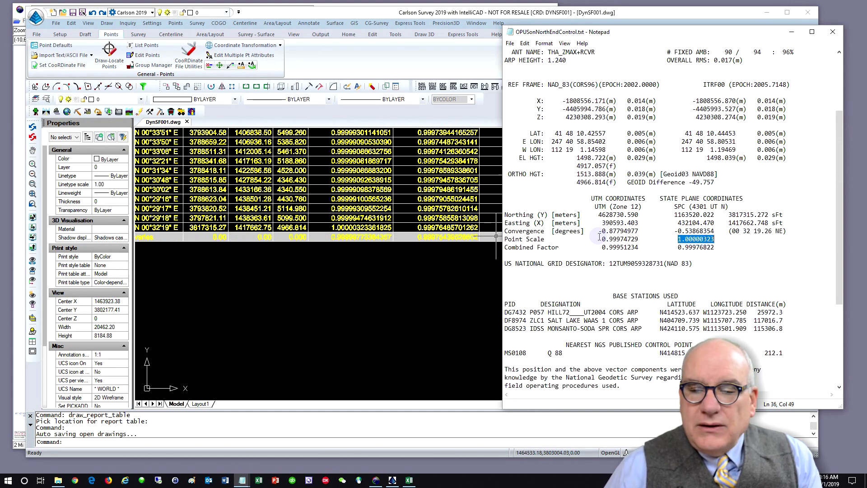
{"action": "left_click_drag", "start_coordinate": [678, 248], "coordinate": [715, 248]}
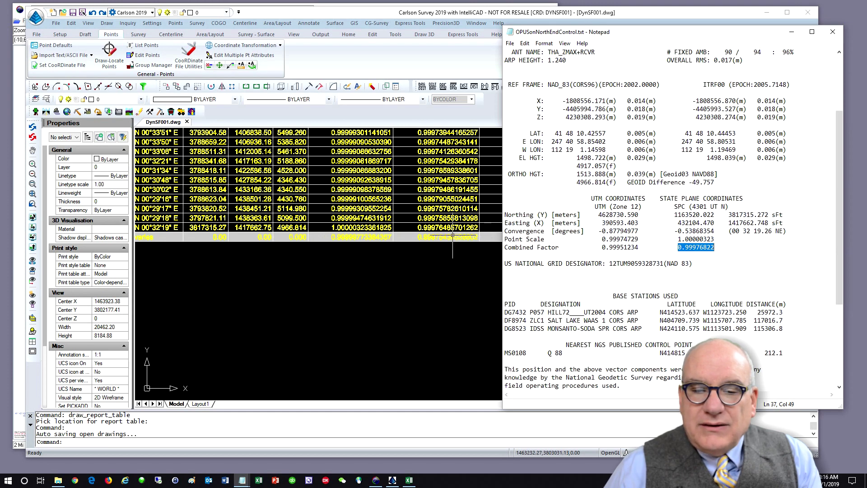
{"action": "middle_click_drag", "start_coordinate": [454, 237], "coordinate": [263, 244]}
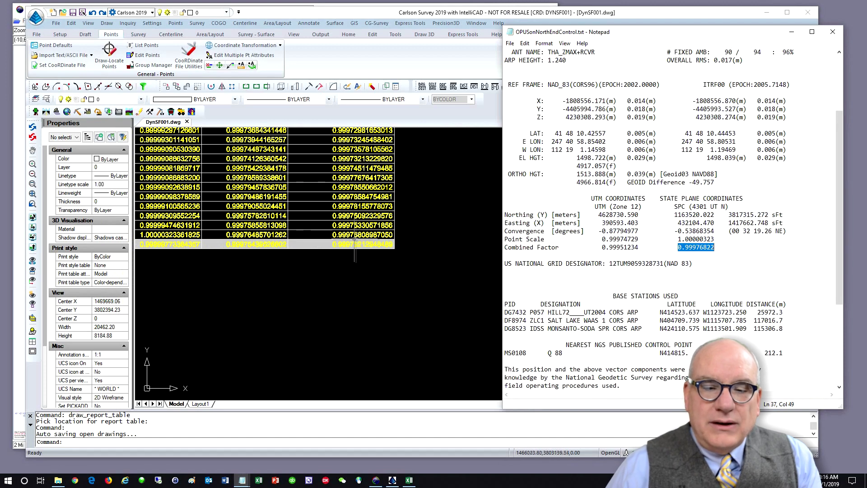
Step: Examine the grid and ground distance label between points 40 and 41, and review the whole drawing with its report table
{"action": "scroll", "coordinate": [391, 260], "scroll_direction": "down", "scroll_amount": 4}
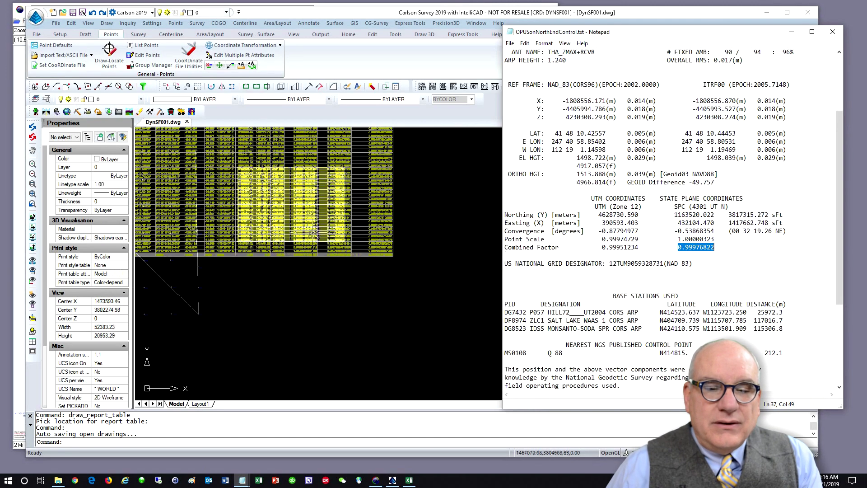
{"action": "mouse_move", "coordinate": [271, 221]}
{"action": "middle_mouse_down"}
{"action": "mouse_move", "coordinate": [469, 237]}
{"action": "mouse_move", "coordinate": [441, 237]}
{"action": "middle_mouse_up"}
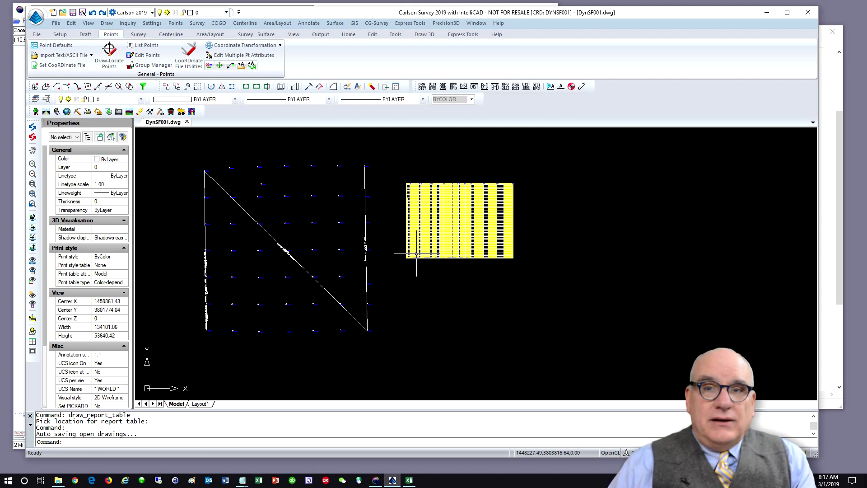
{"action": "scroll", "coordinate": [379, 293], "scroll_direction": "up", "scroll_amount": 8}
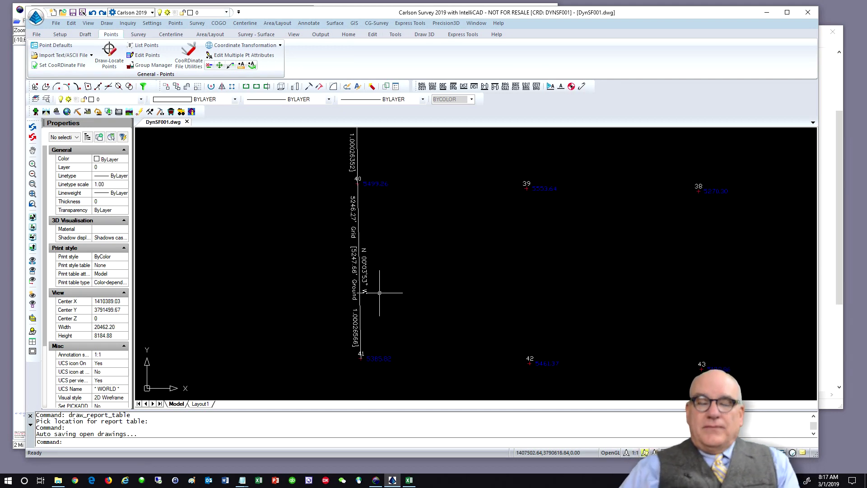
{"action": "scroll", "coordinate": [409, 286], "scroll_direction": "down", "scroll_amount": 5}
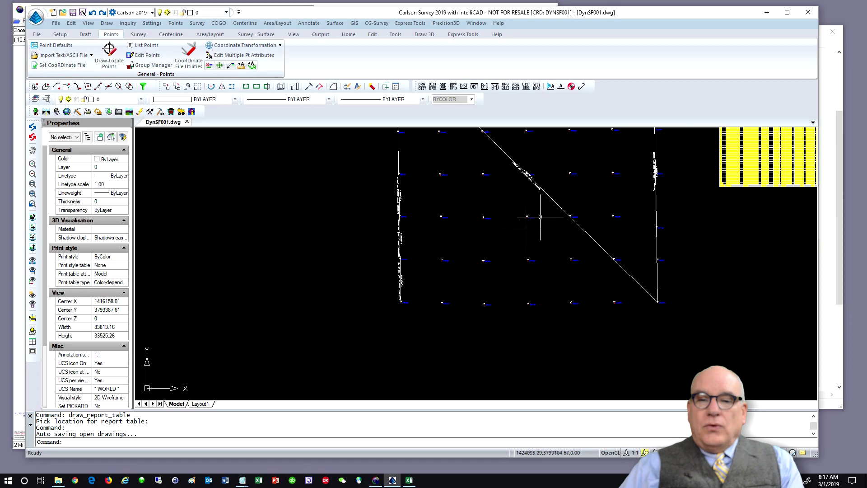
{"action": "scroll", "coordinate": [540, 217], "scroll_direction": "down", "scroll_amount": 2}
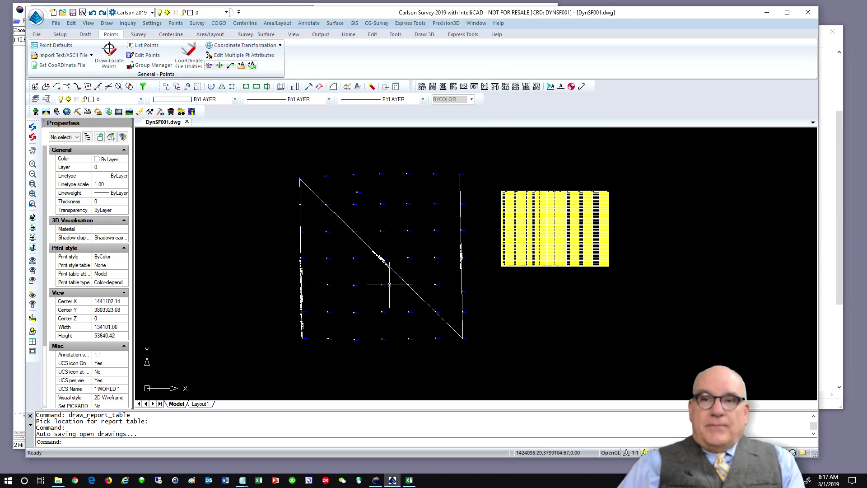